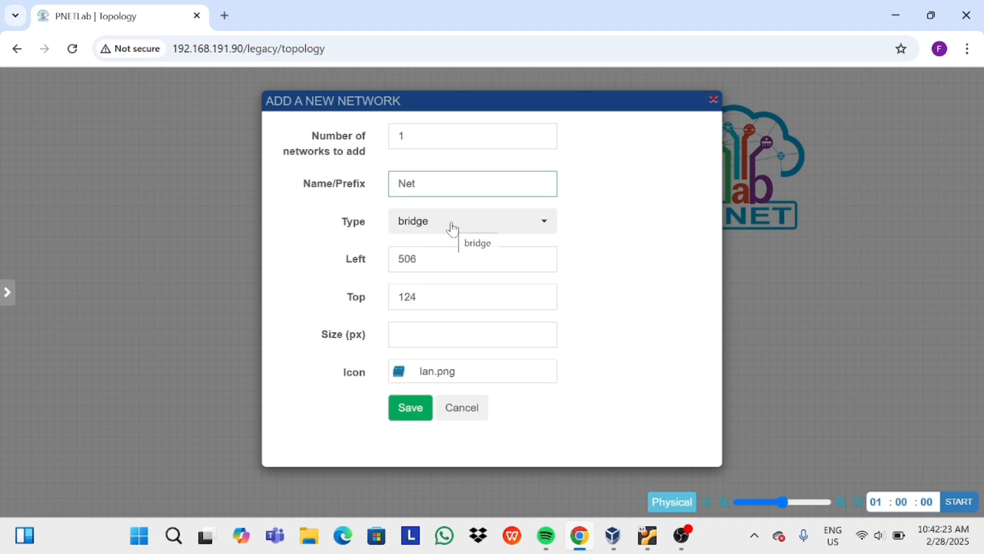
Name the new network 'Internet' and set its type to NAT.
key("BackSpace")
key("BackSpace")
key("BackSpace")
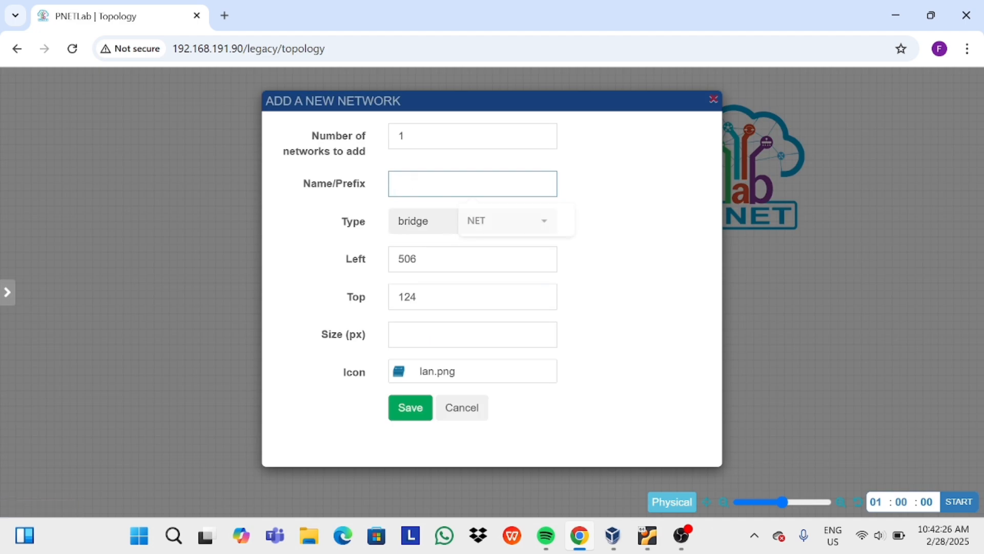
type("internet")
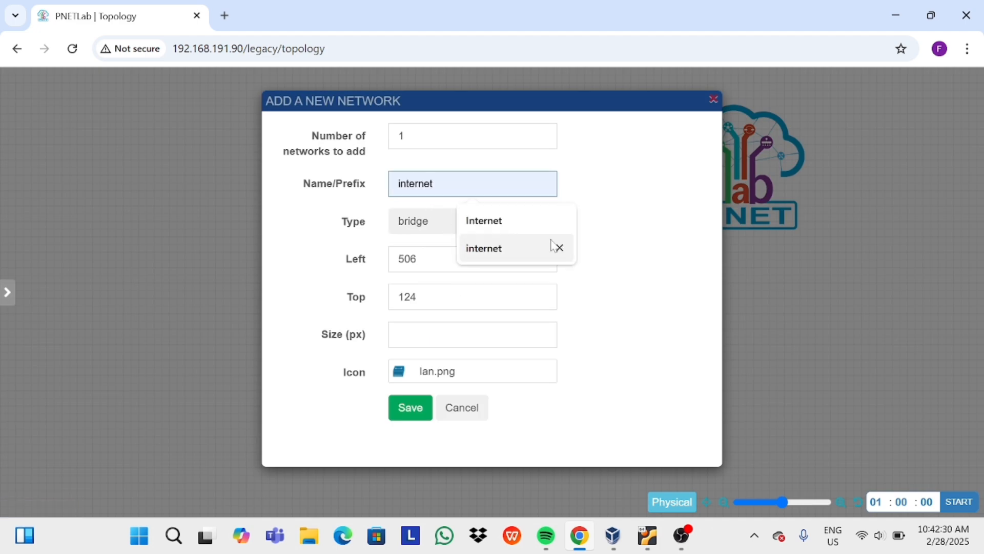
left_click(543, 222)
left_click(540, 224)
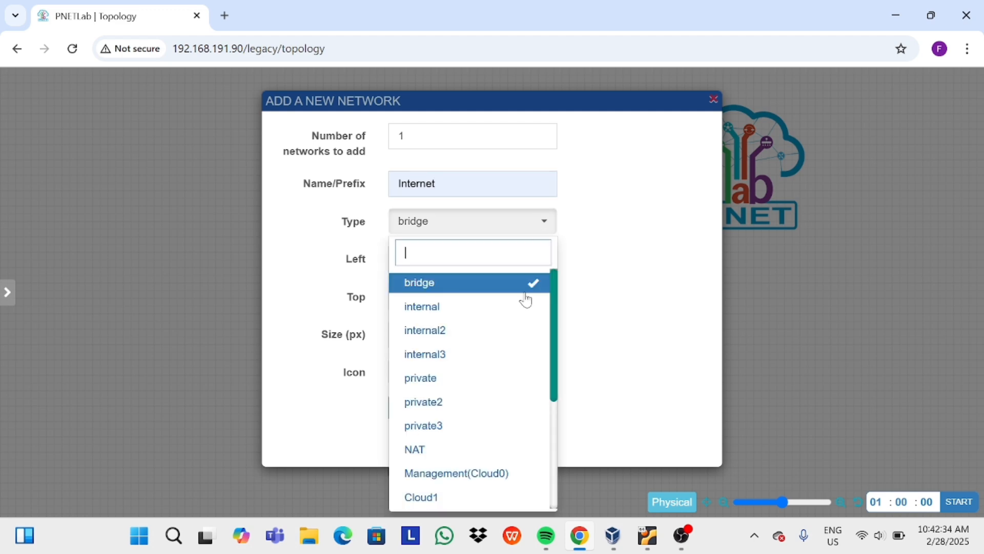
left_click(520, 451)
Give the Internet network the Cloud.png icon and save it.
left_click(435, 375)
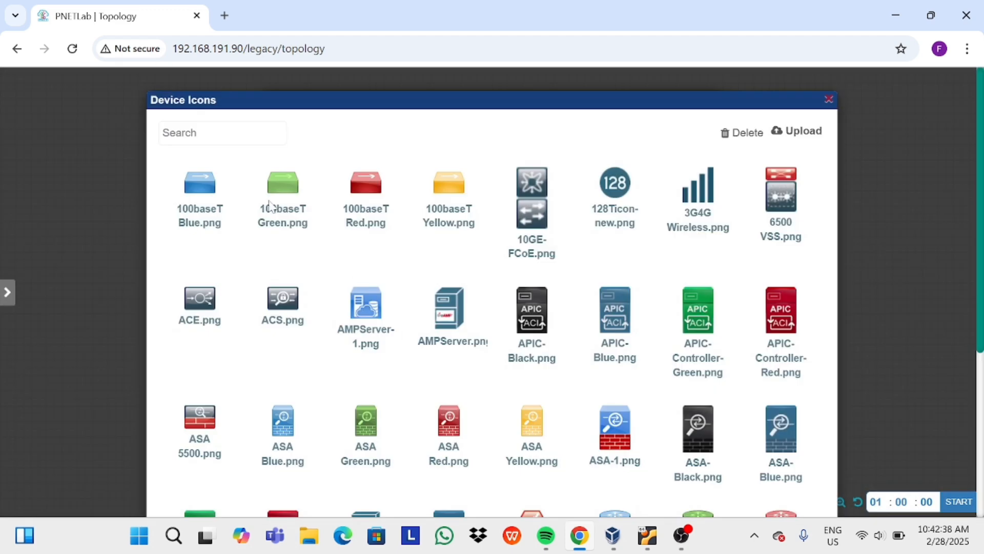
type("clou")
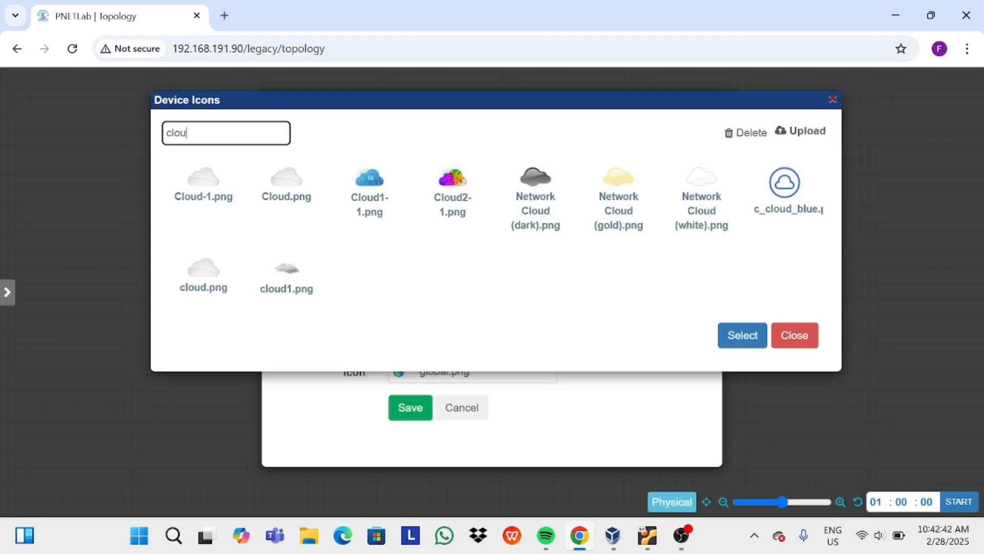
left_click(277, 200)
left_click(742, 336)
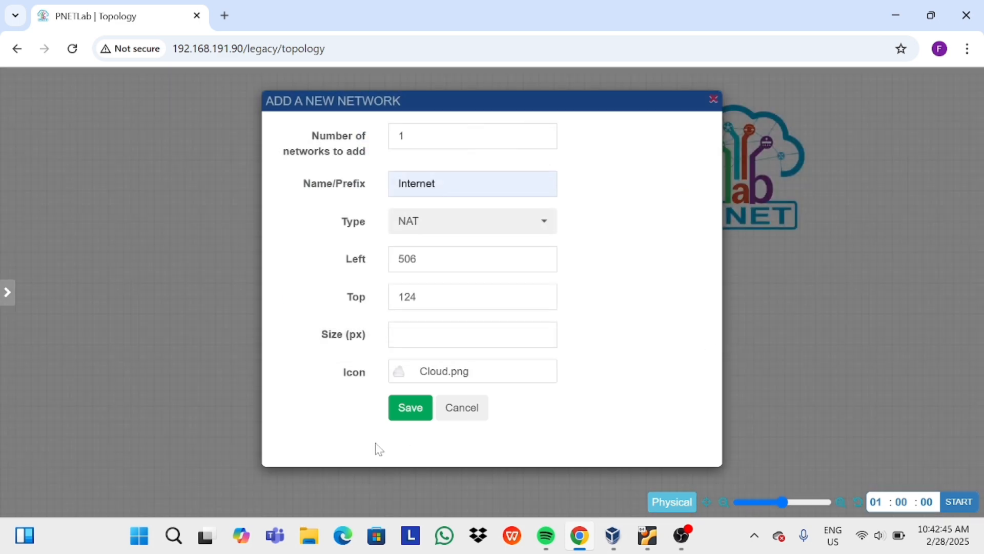
left_click(408, 407)
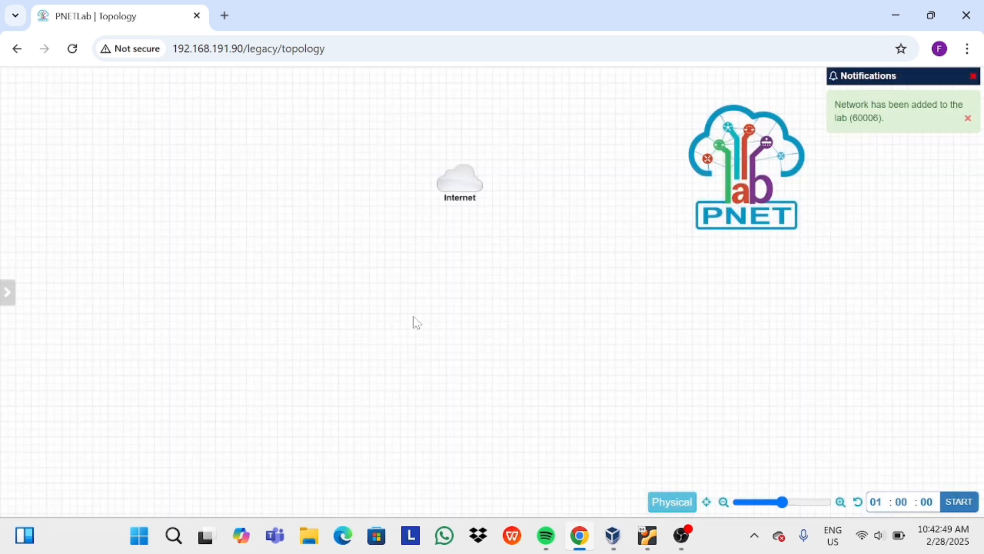
Add a MikroTik RouterOS node with image mikrotik-6.-49.18, named r-hospot.
right_click(456, 318)
left_click(486, 341)
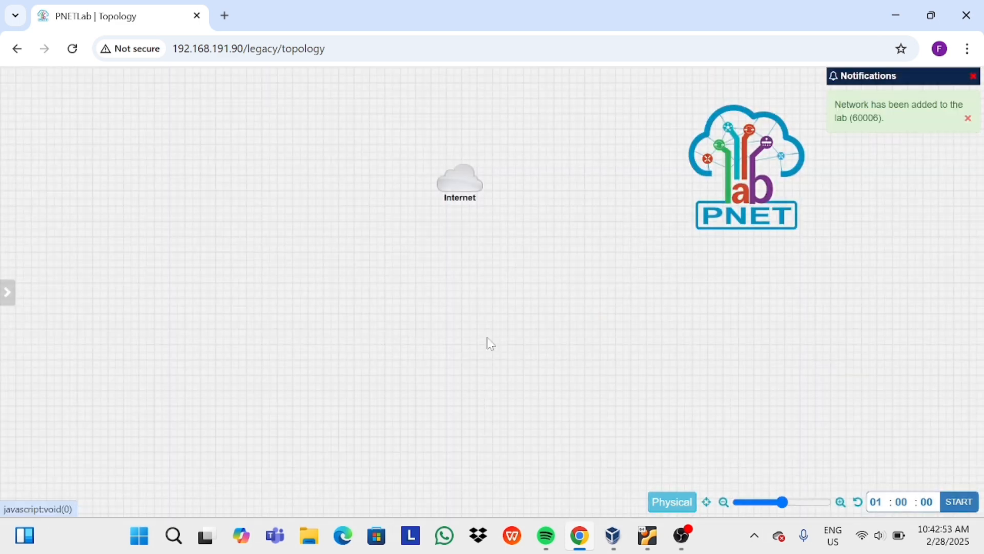
left_click(485, 285)
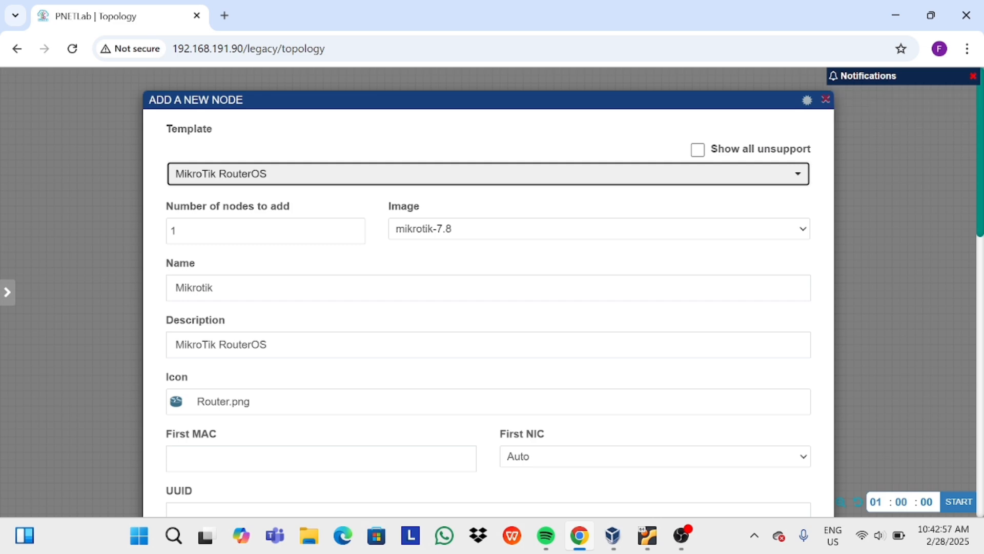
left_click(759, 232)
left_click(796, 251)
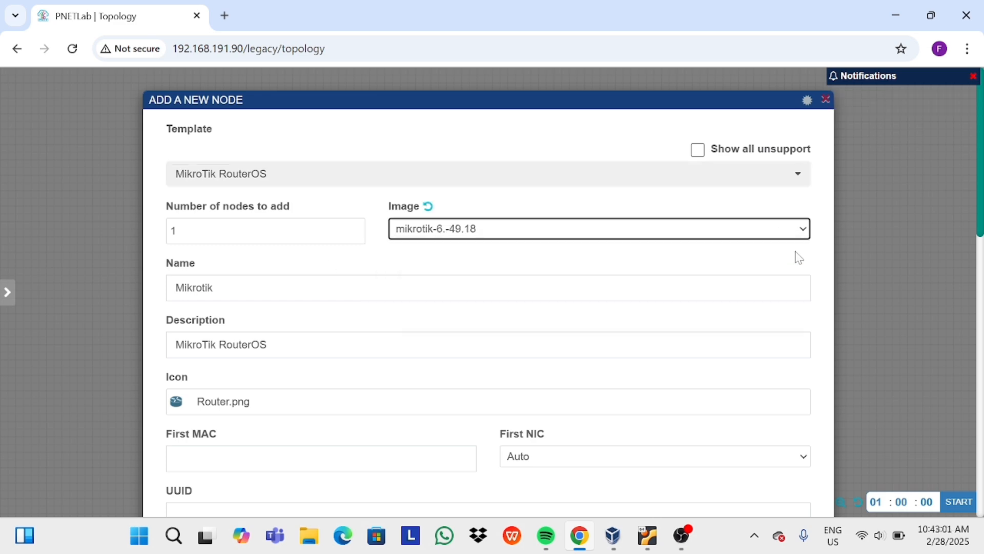
left_click(380, 293)
key("BackSpace")
key("BackSpace")
key("BackSpace")
key("BackSpace")
key("BackSpace")
key("BackSpace")
key("BackSpace")
key("BackSpace")
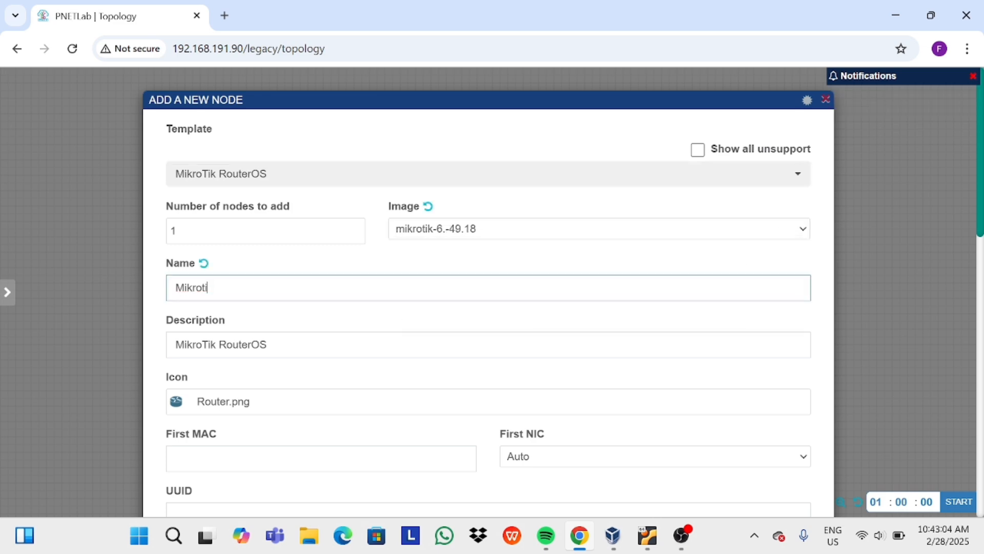
type("r-hospot")
Leave the router's primary console on TELNET after briefly switching it to RDP.
scroll(488, 292, "down", 2)
scroll(413, 363, "down", 5)
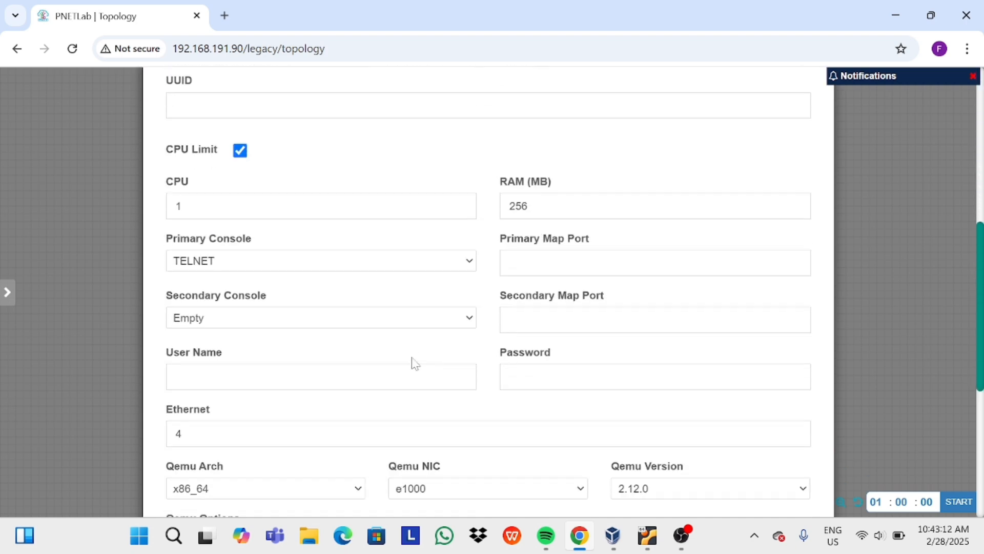
left_click(475, 262)
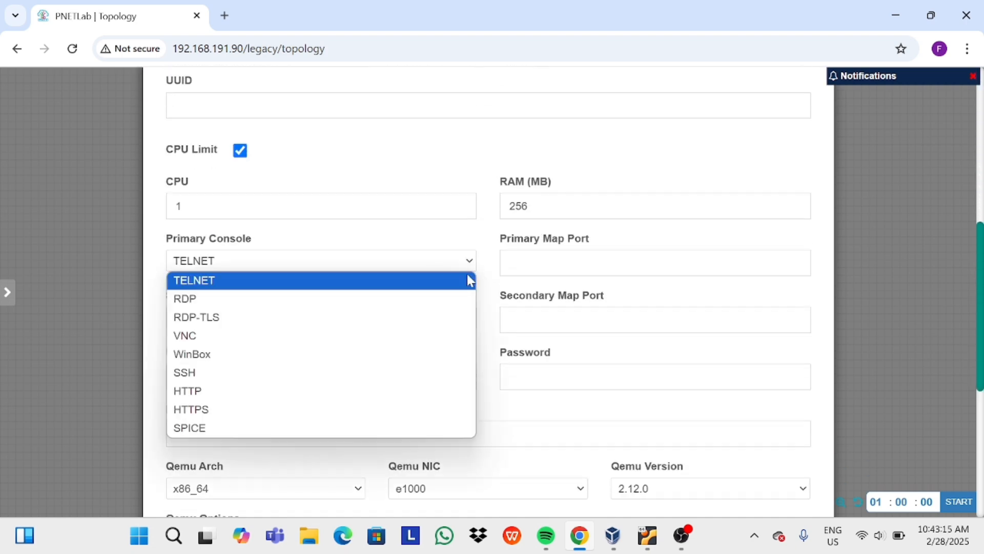
left_click(462, 300)
scroll(463, 304, "up", 3)
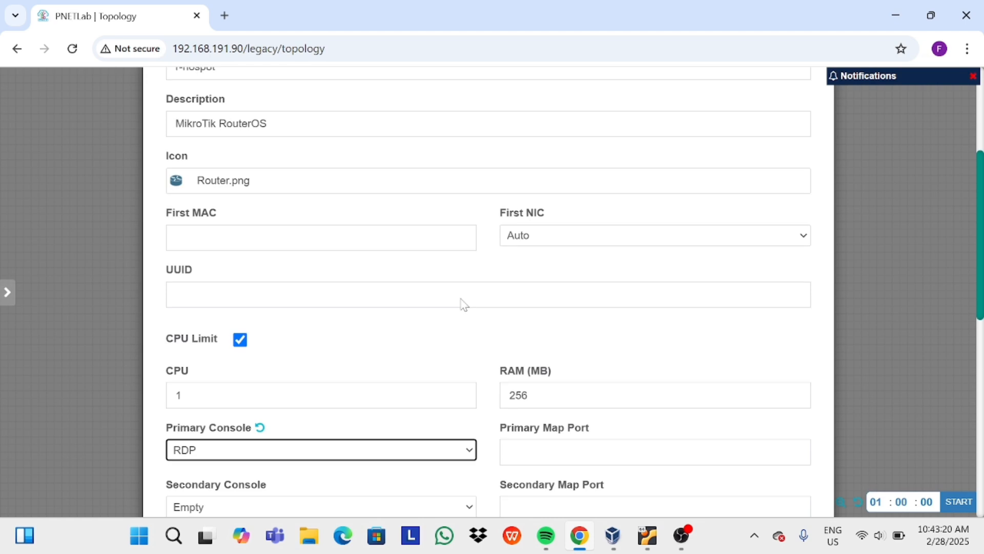
scroll(462, 303, "down", 3)
scroll(463, 305, "down", 1)
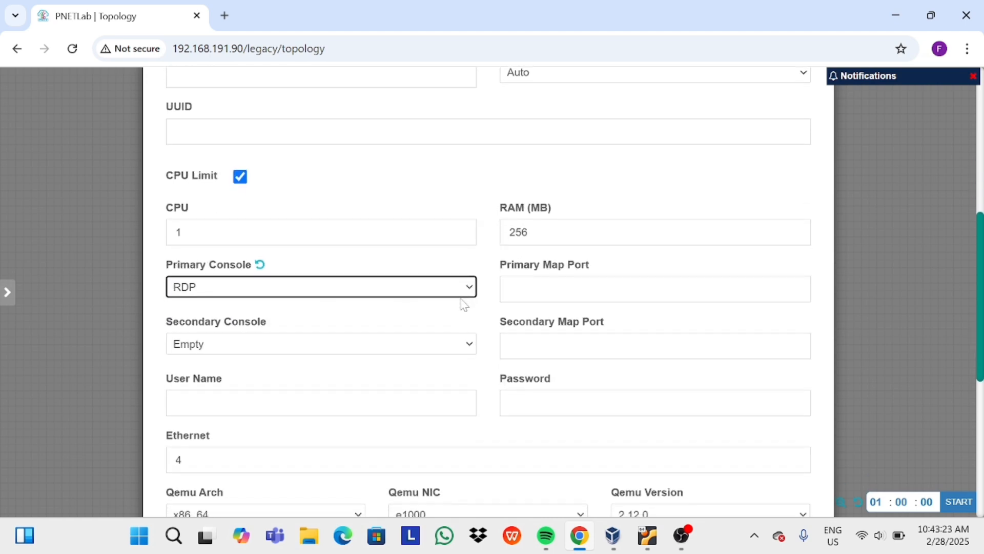
left_click(467, 289)
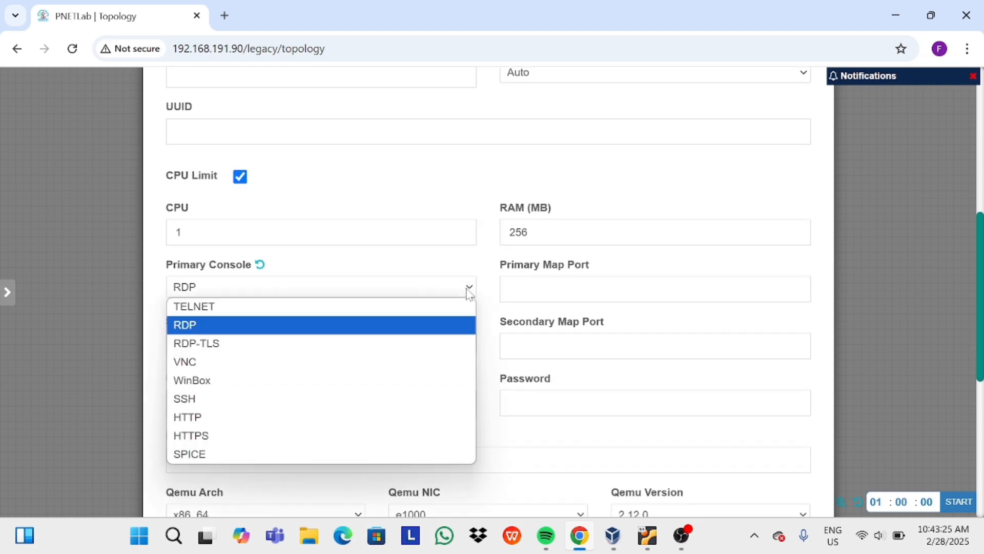
left_click(260, 265)
Clear the Qemu Options field and save the r-hospot node.
scroll(355, 338, "down", 5)
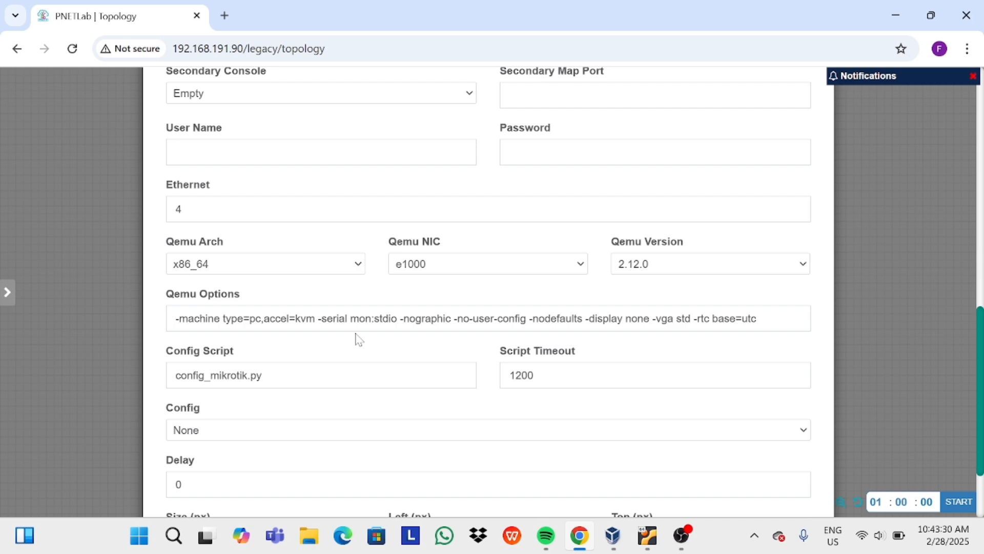
left_click(242, 318)
key("ctrl+a")
key("BackSpace")
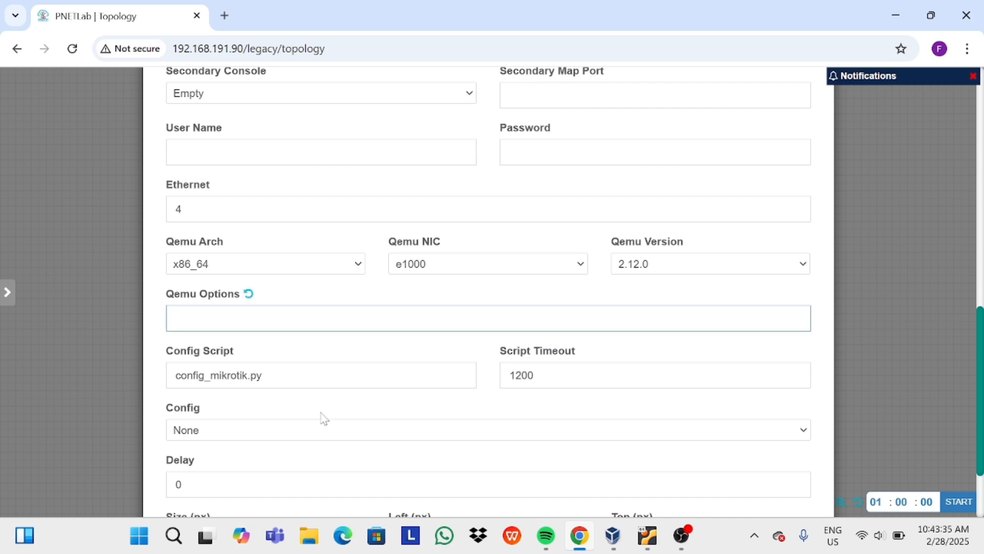
scroll(325, 417, "down", 2)
left_click(457, 470)
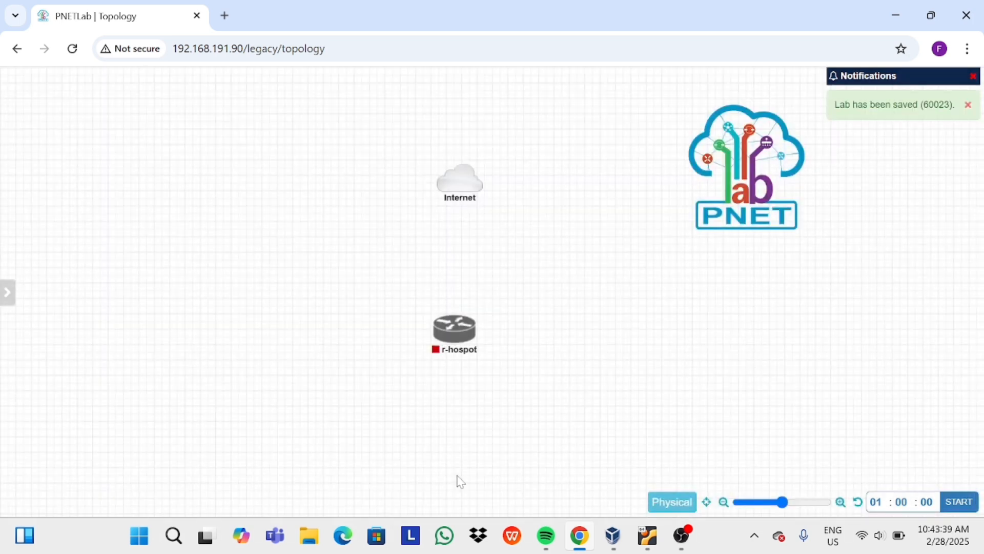
Nudge r-hospot aside and add a Docker linux-desktop node named 'linux ubuntu'.
left_click_drag(455, 341, 465, 319)
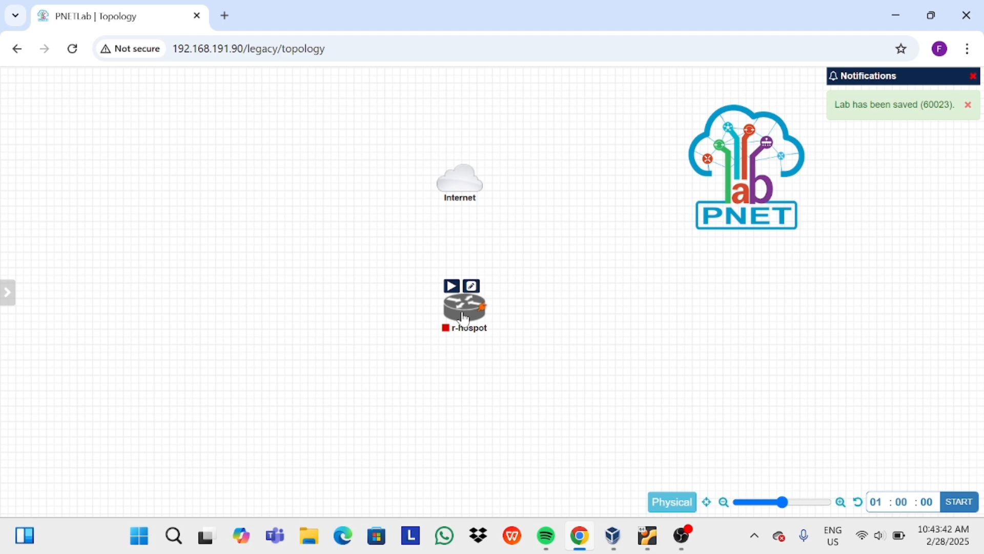
right_click(545, 418)
left_click(567, 342)
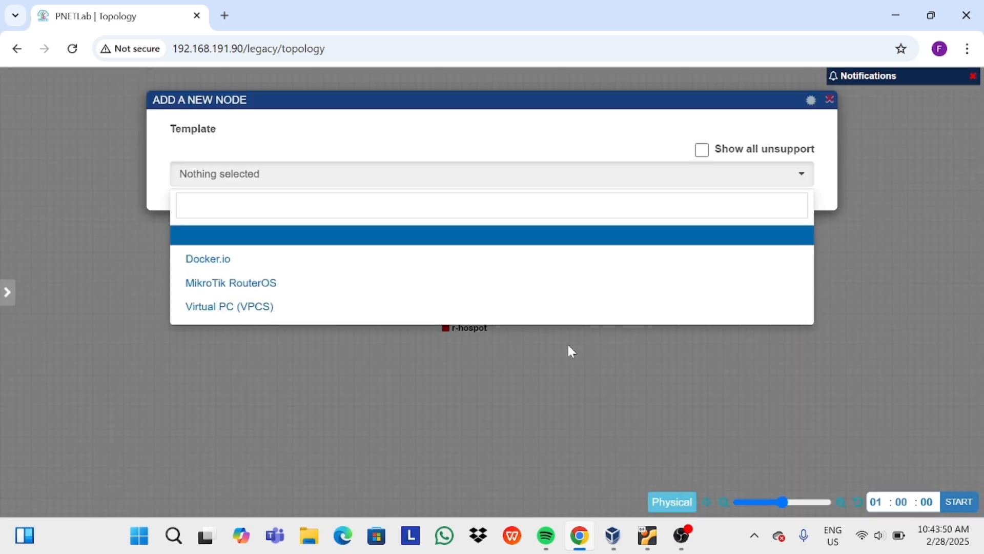
left_click(533, 259)
left_click(577, 228)
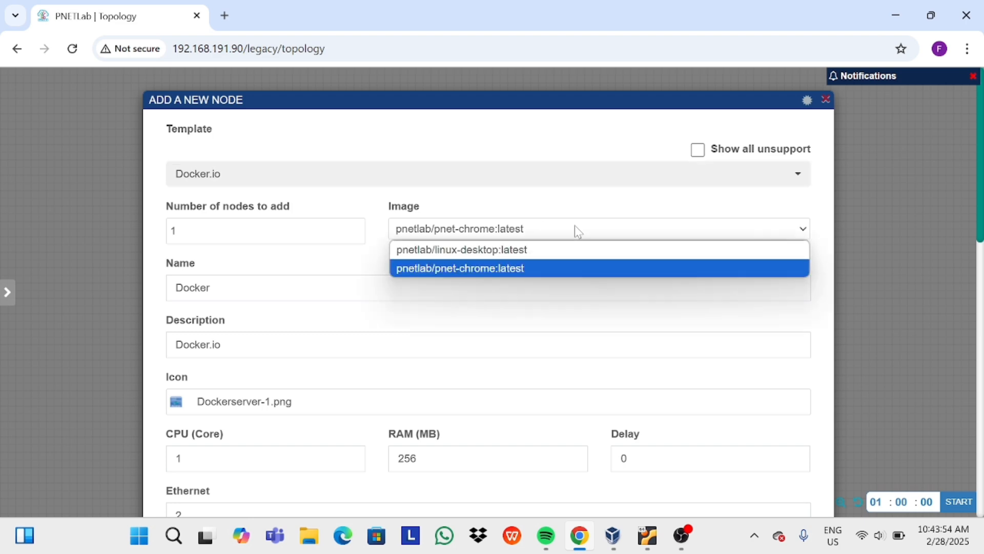
left_click(573, 250)
left_click(207, 288)
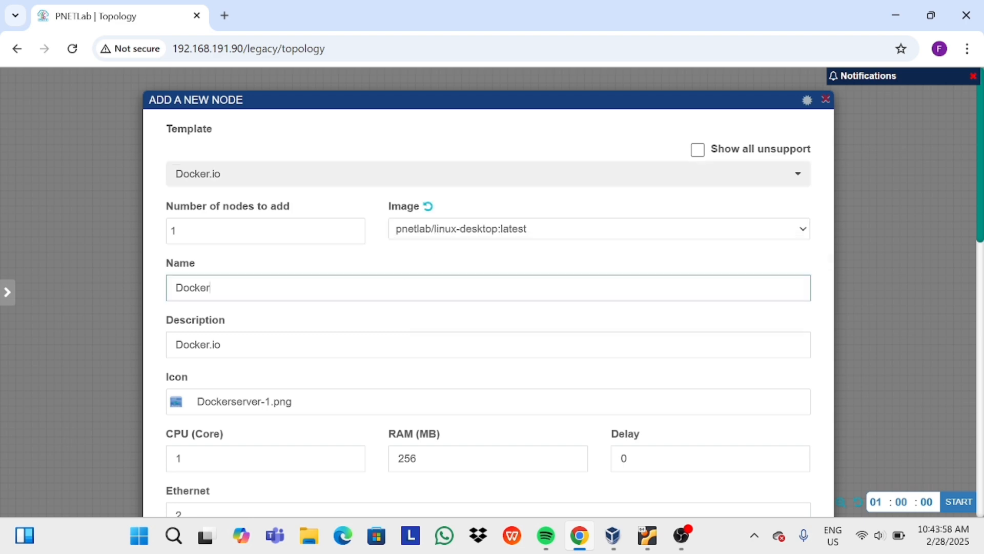
key("BackSpace")
key("BackSpace")
key("BackSpace")
key("BackSpace")
key("BackSpace")
key("BackSpace")
type("linux ubun")
Set the linux ubuntu node's icon to Desktop2.png.
scroll(381, 294, "down", 3)
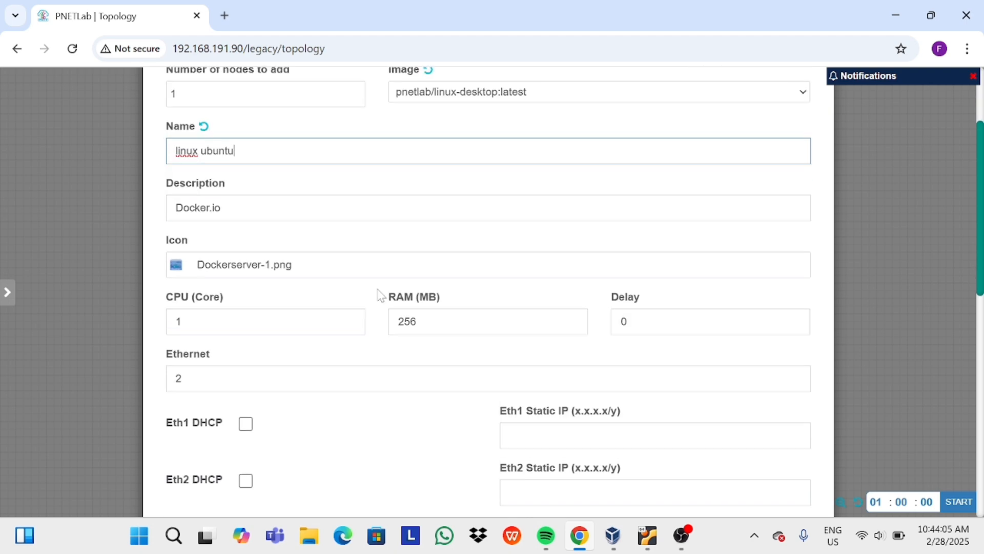
left_click(249, 254)
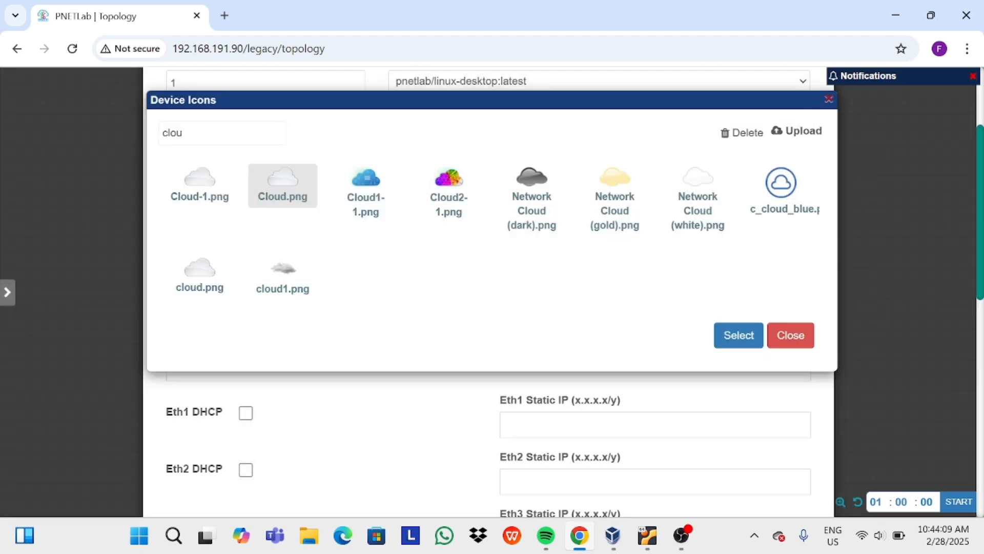
key("BackSpace")
key("BackSpace")
key("BackSpace")
key("BackSpace")
type("deks")
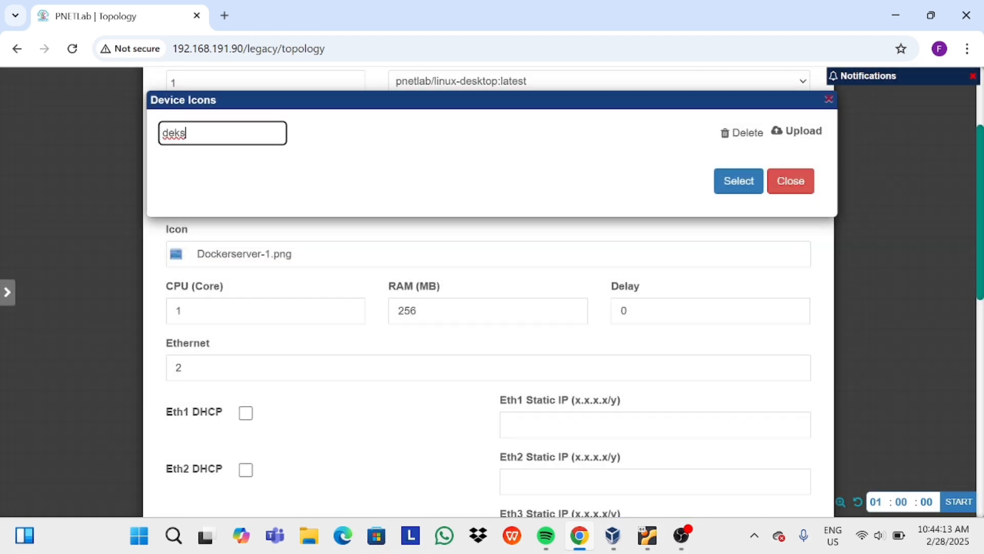
key("BackSpace")
key("BackSpace")
type("sktop")
key("BackSpace")
key("BackSpace")
key("BackSpace")
key("BackSpace")
key("BackSpace")
key("BackSpace")
key("BackSpace")
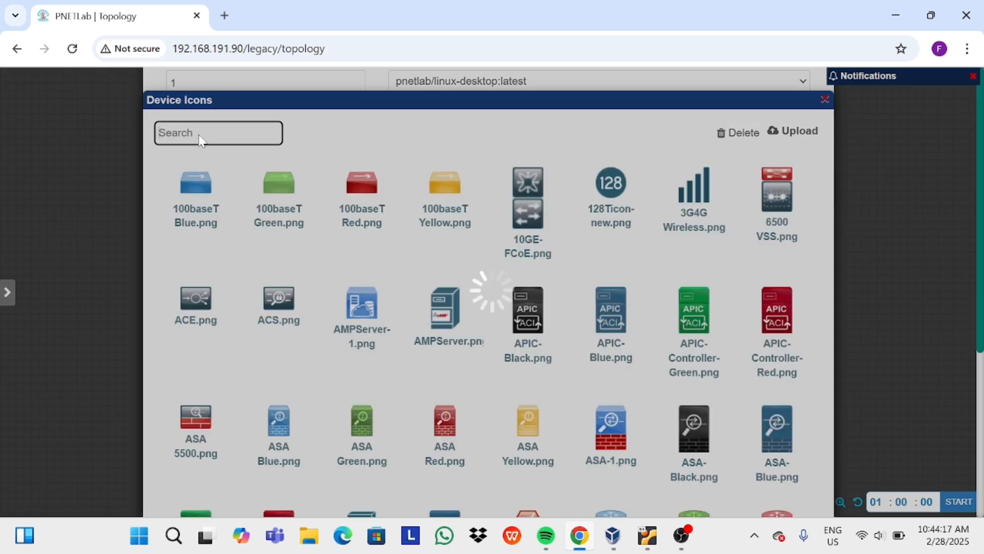
type("desk")
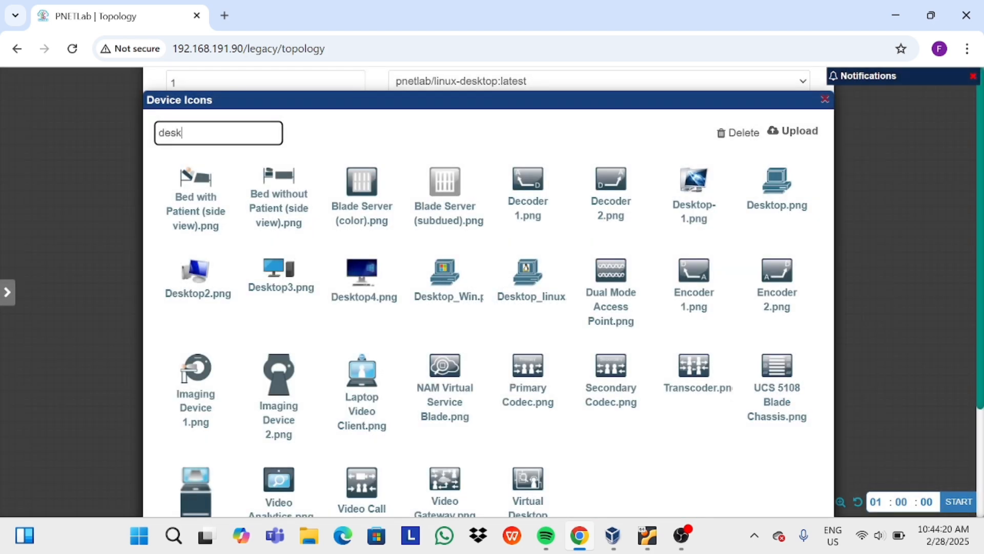
type("t")
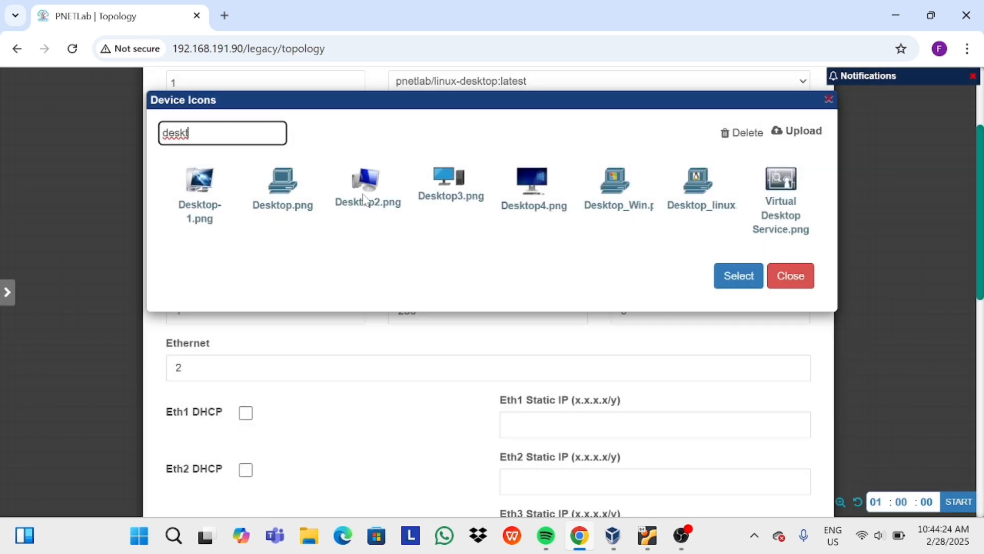
left_click(363, 198)
left_click(747, 278)
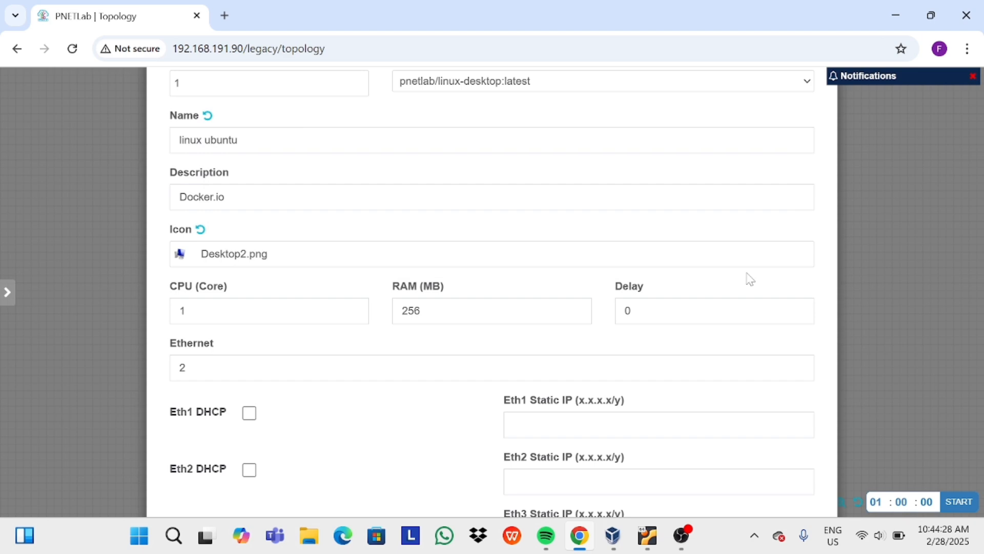
Enable DHCP on Eth1 only, set the primary console to RDP, and save.
left_click(448, 470)
scroll(448, 470, "down", 3)
left_click(246, 297)
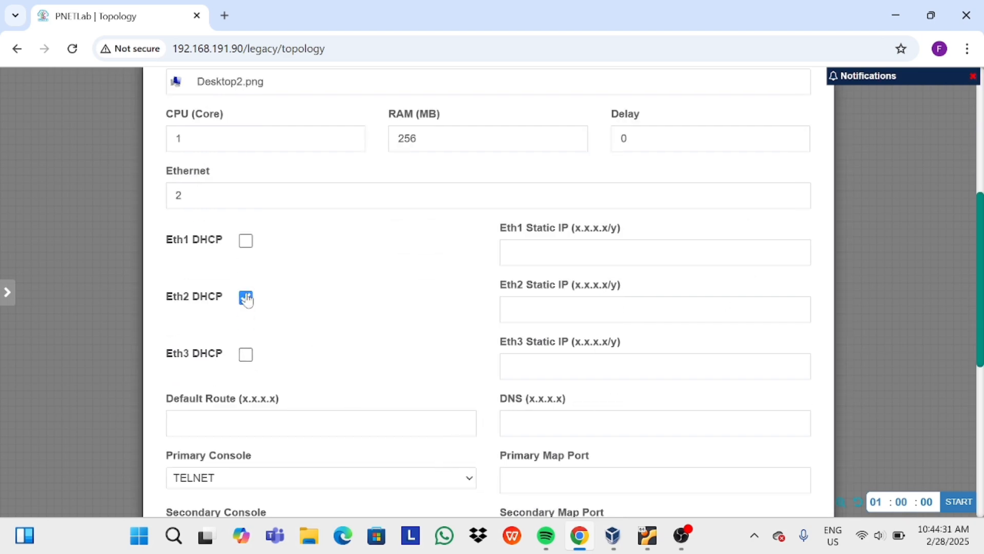
left_click(246, 241)
scroll(446, 402, "down", 5)
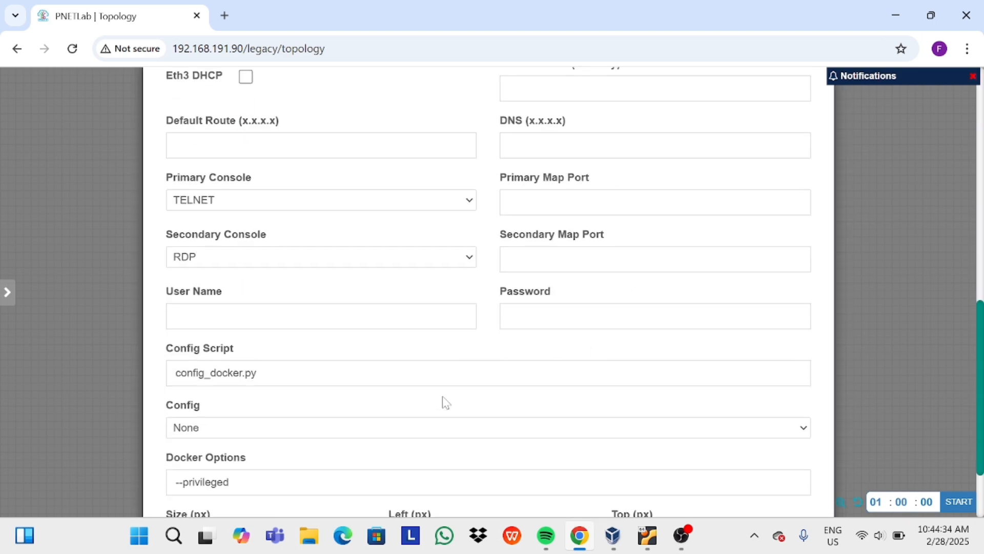
left_click(468, 206)
left_click(465, 241)
scroll(466, 244, "down", 2)
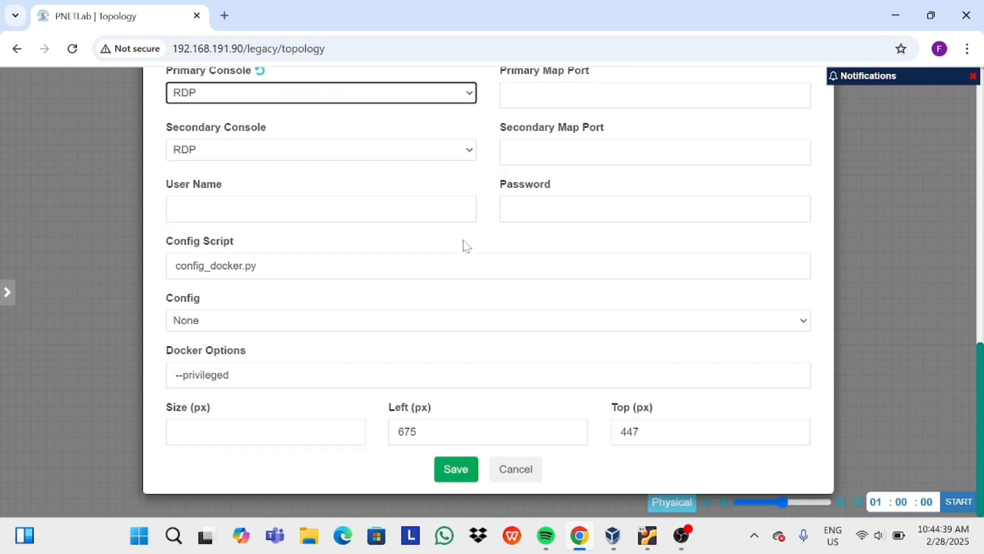
left_click(454, 477)
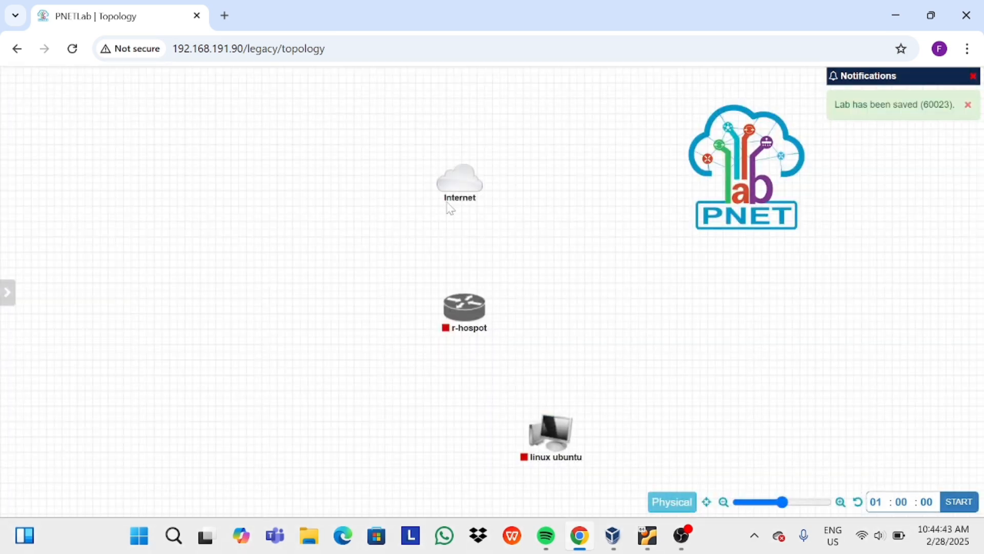
Link the Internet cloud to r-hospot and place linux ubuntu below the router.
mouse_move(478, 176)
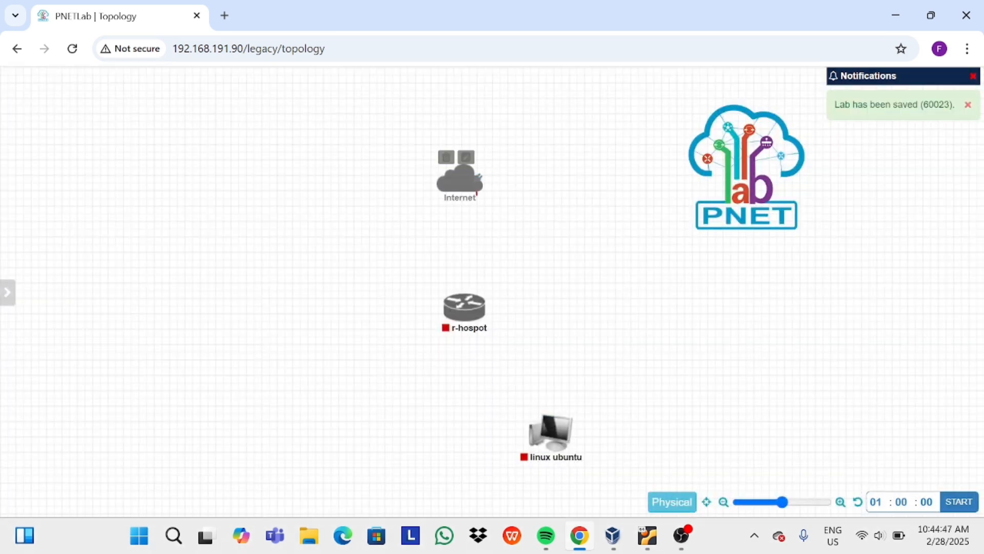
left_click_drag(479, 176, 466, 302)
left_click(533, 394)
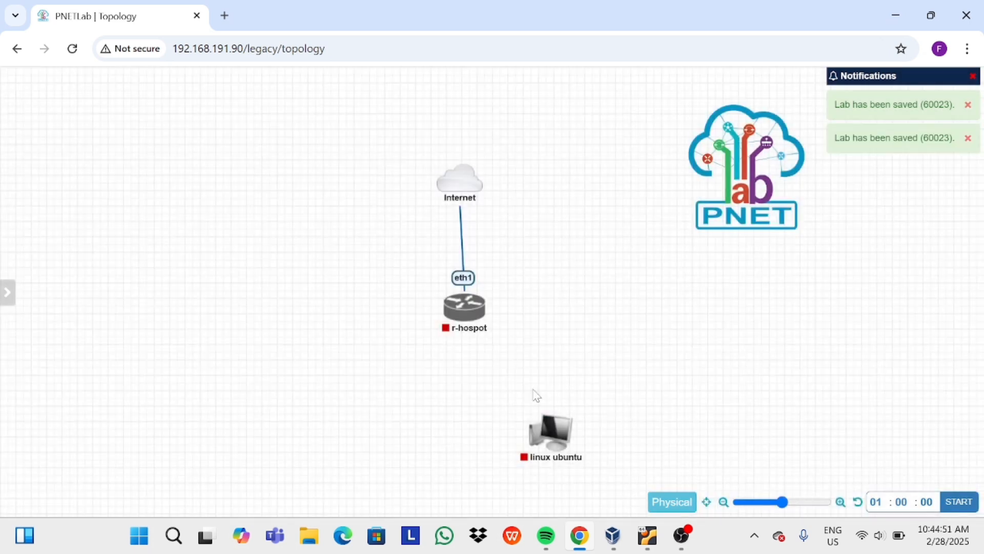
mouse_move(554, 435)
left_click_drag(556, 442, 477, 457)
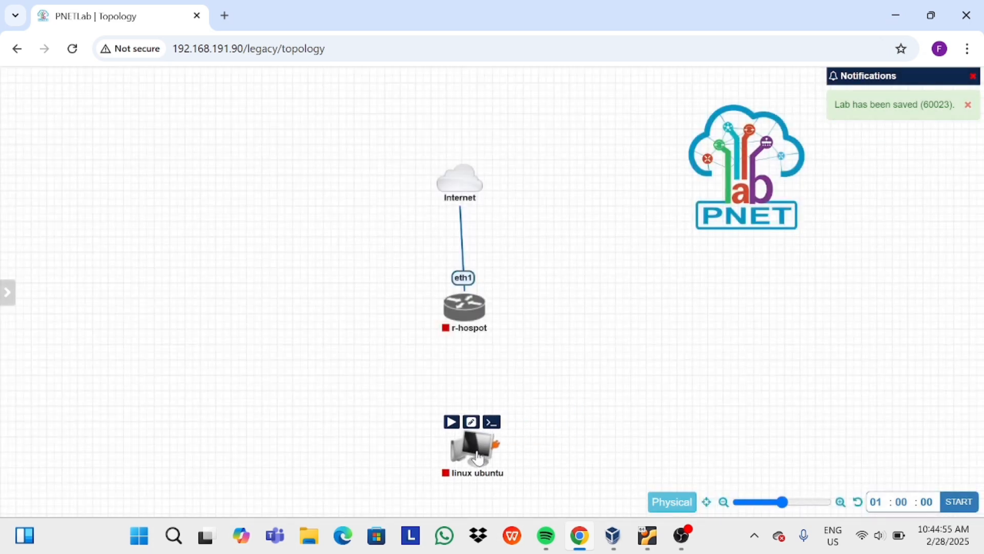
Link r-hospot eth2 to linux ubuntu eth1, start both nodes, and reload the page.
left_click_drag(474, 307, 473, 453)
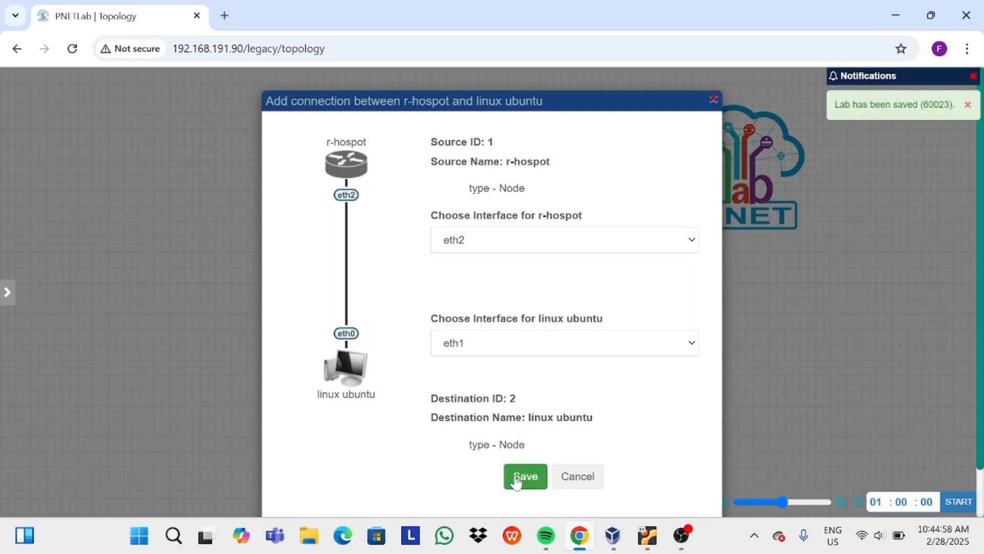
left_click(522, 481)
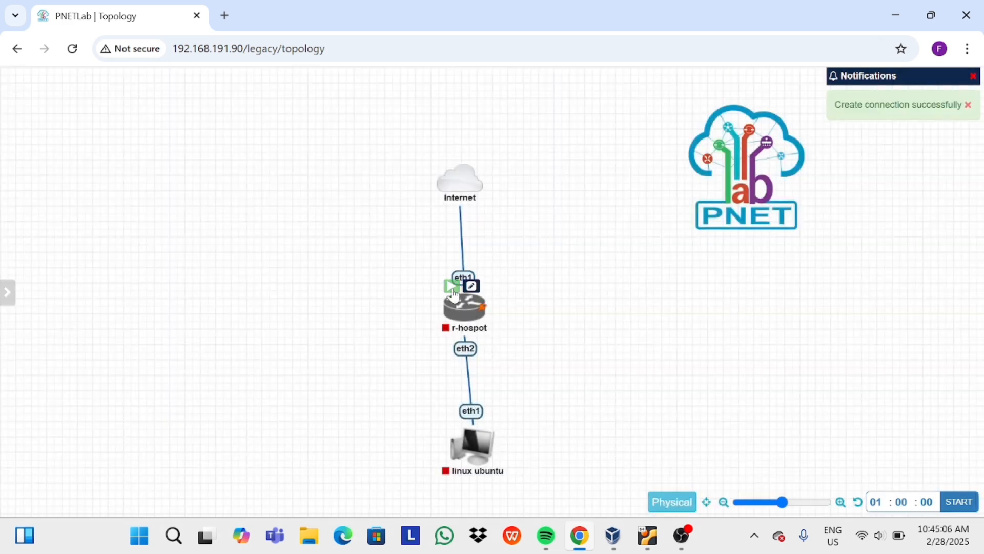
left_click(453, 290)
left_click(451, 417)
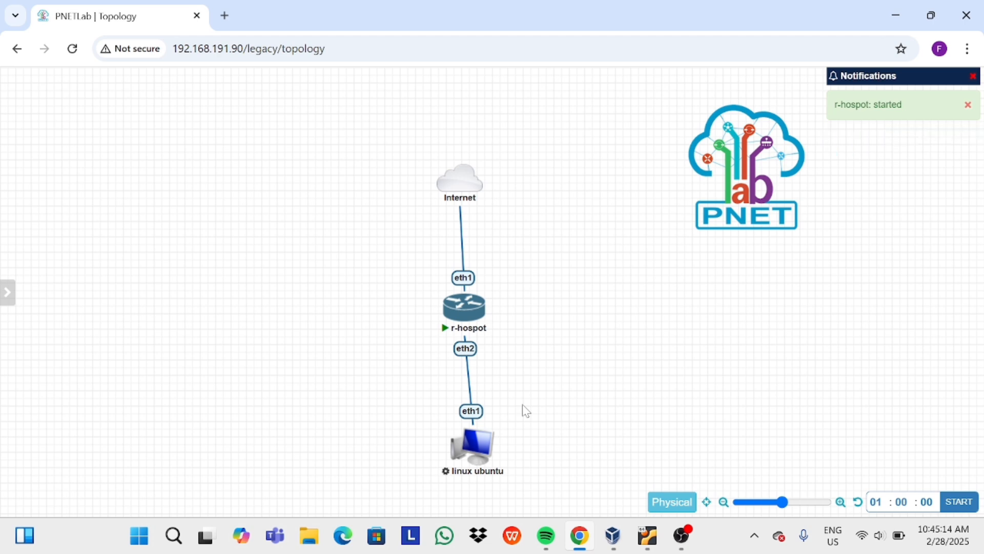
left_click(73, 49)
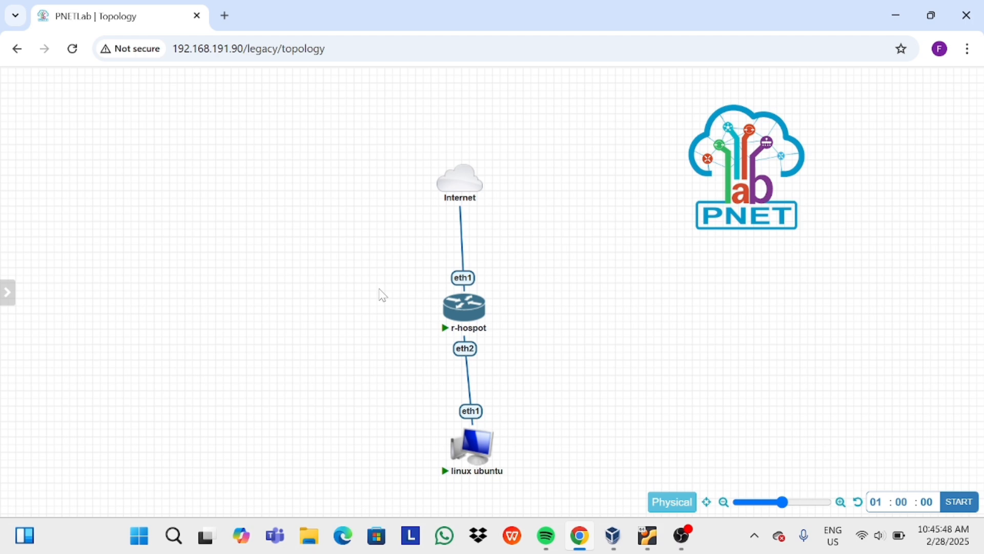
Log into the r-hospot console as admin with an empty password, declining the license.
left_click(464, 307)
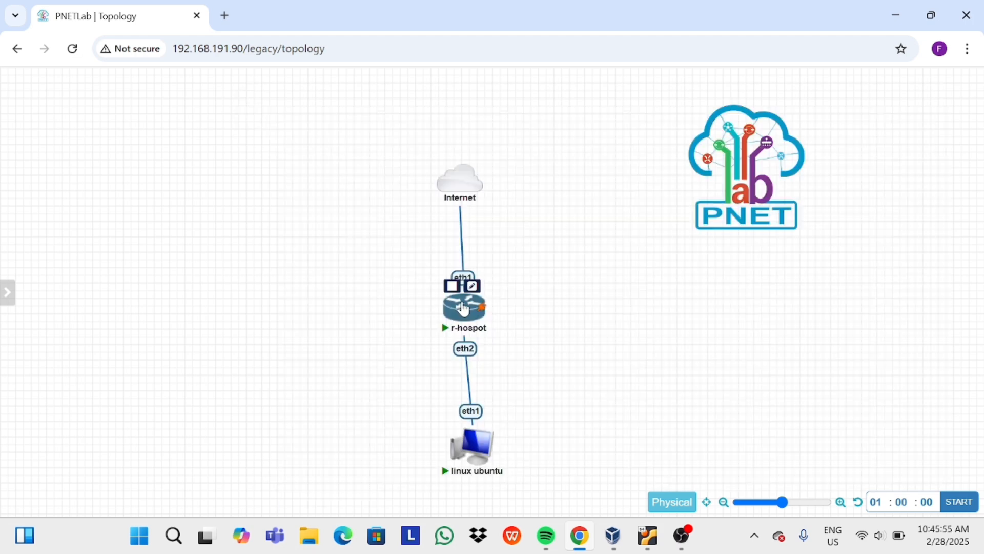
left_click(464, 308)
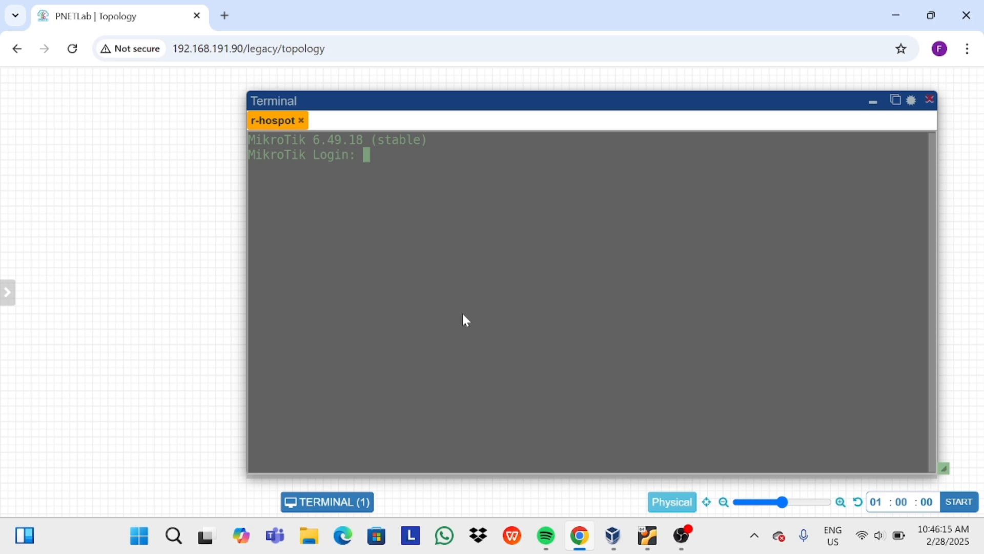
type("admin")
key("Return")
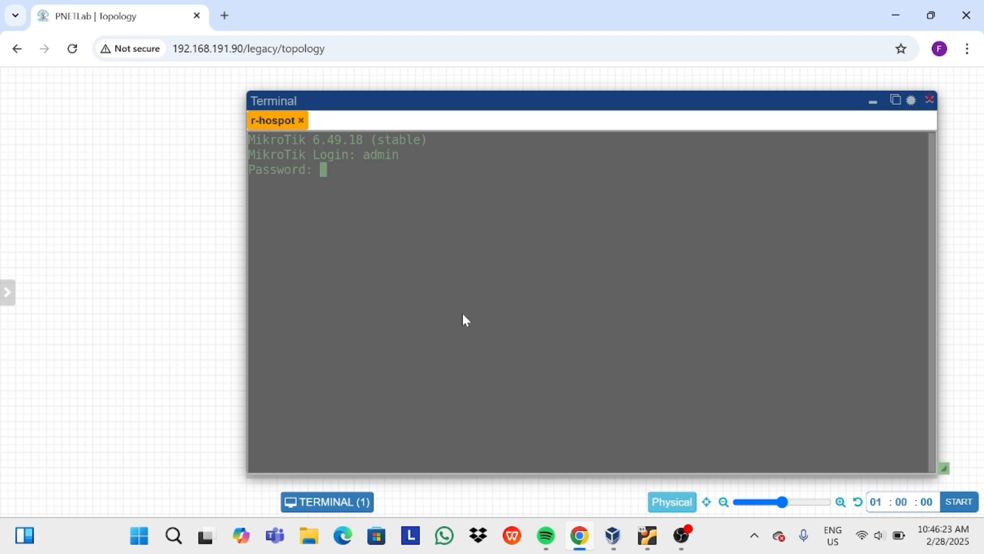
left_click(496, 193)
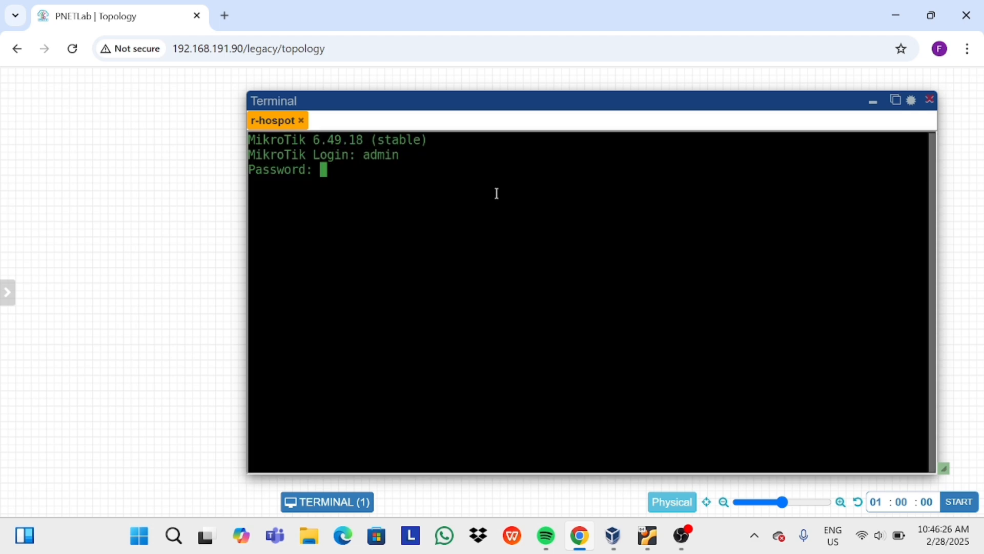
key("Return")
type("n")
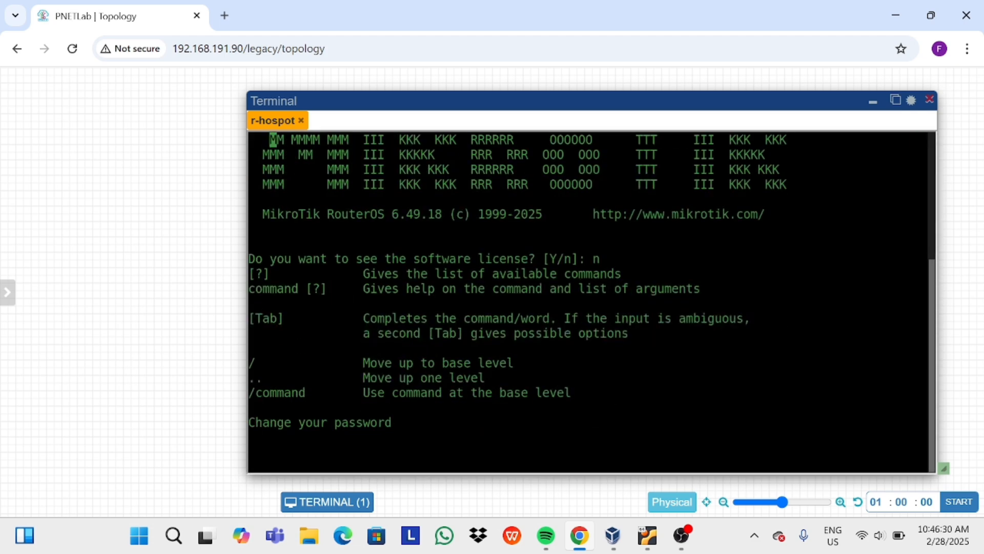
key("ctrl+c")
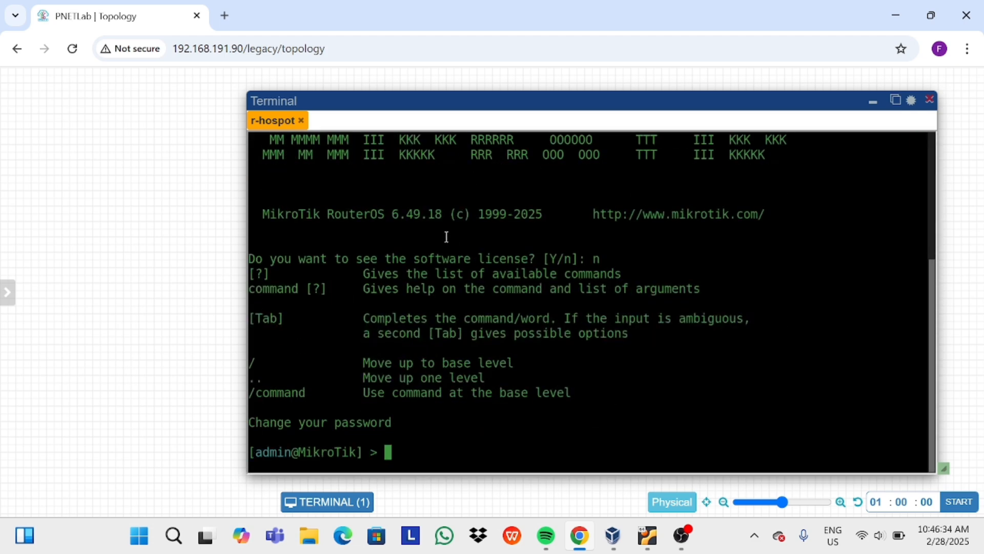
Run 'system identity set name=r-hospot' and close the terminal.
type("system id")
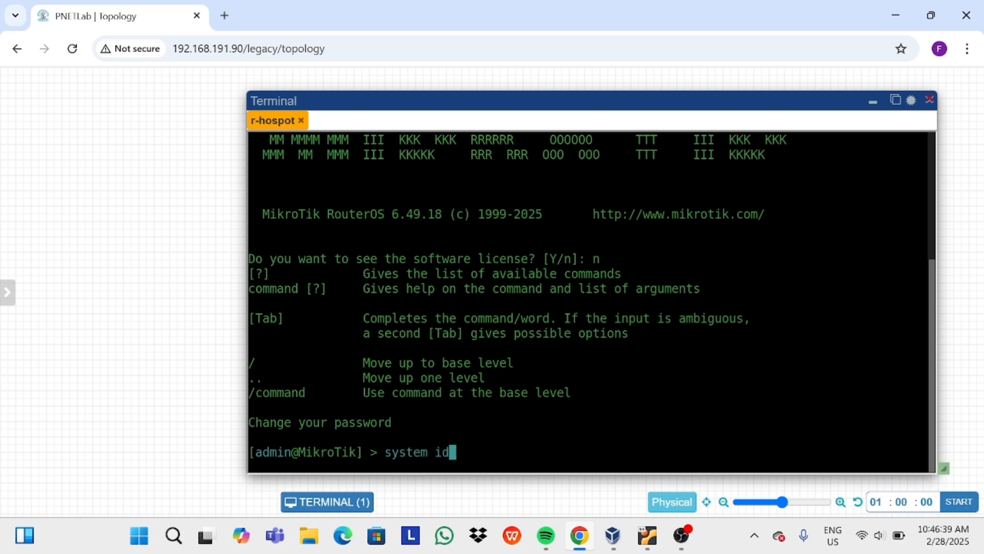
key("Tab")
type("set name=")
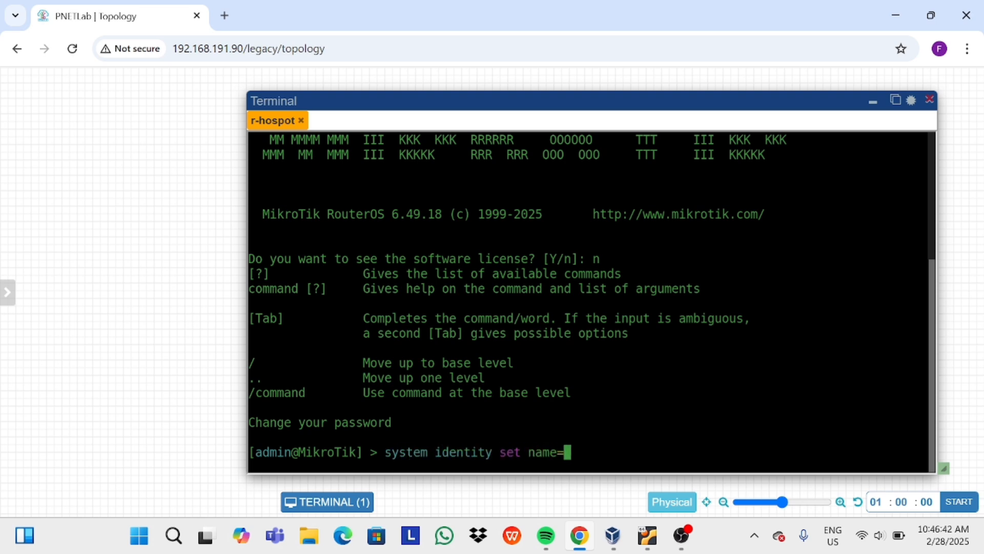
type("r-hospot")
key("Return")
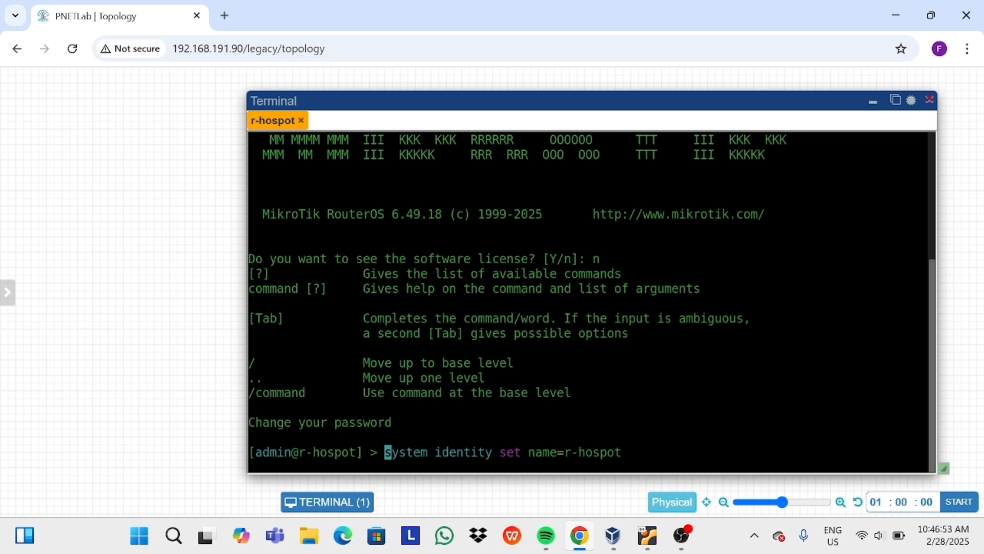
left_click(300, 120)
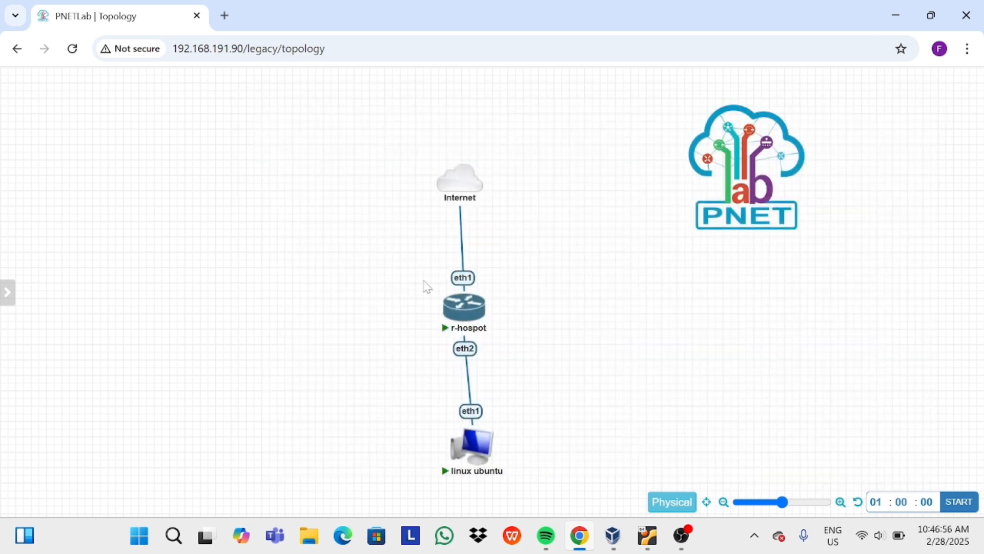
Open the linux ubuntu console, dismiss its login dialog, and move the node below r-hospot.
left_click(477, 450)
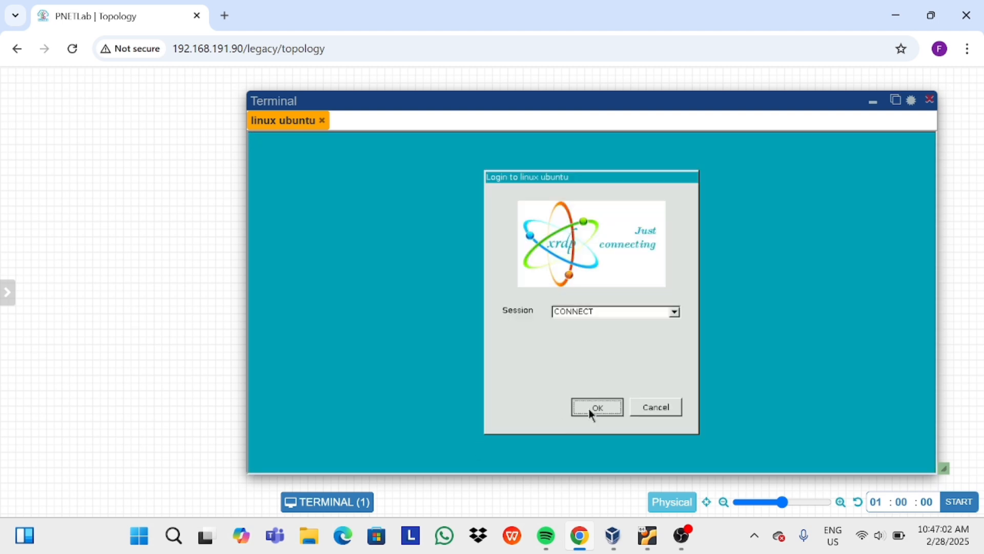
left_click(588, 408)
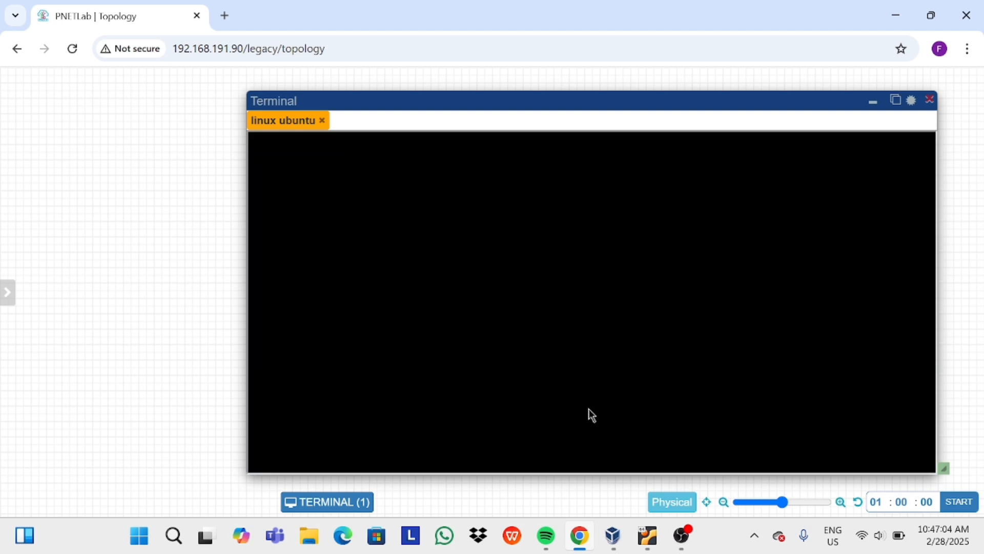
left_click(872, 102)
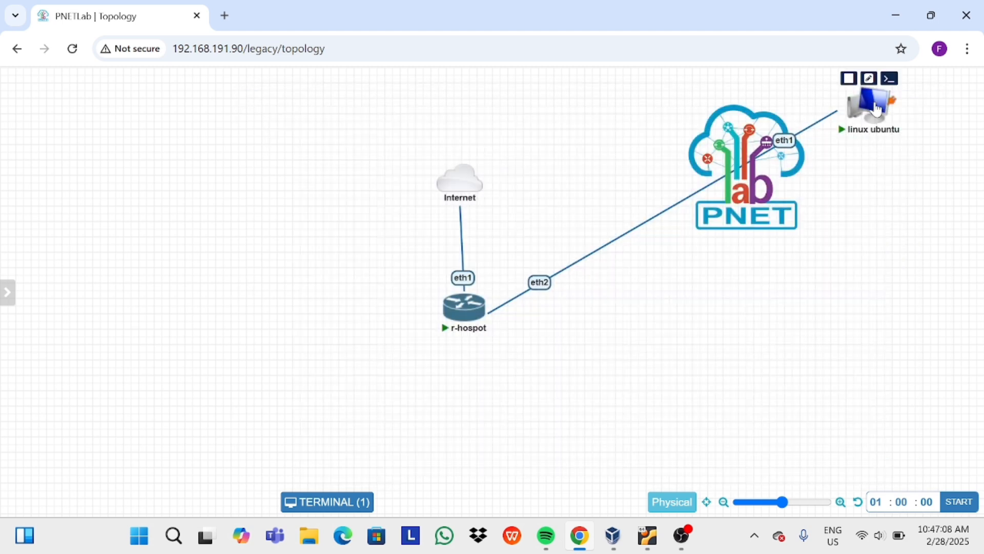
left_click_drag(874, 103, 471, 439)
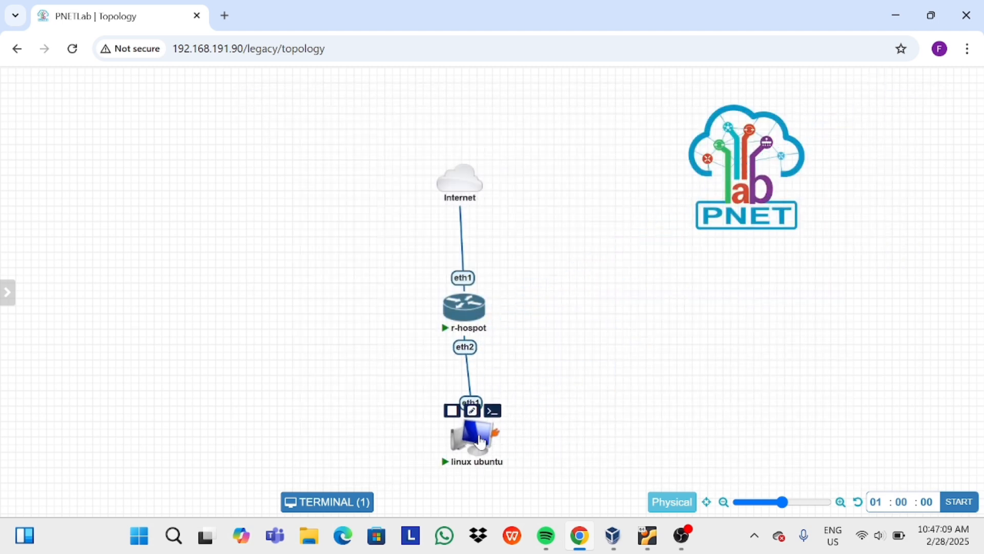
Run 'ip dhcp-client print' on r-hospot to confirm ether1 holds 10.0.137.102/24.
left_click(462, 304)
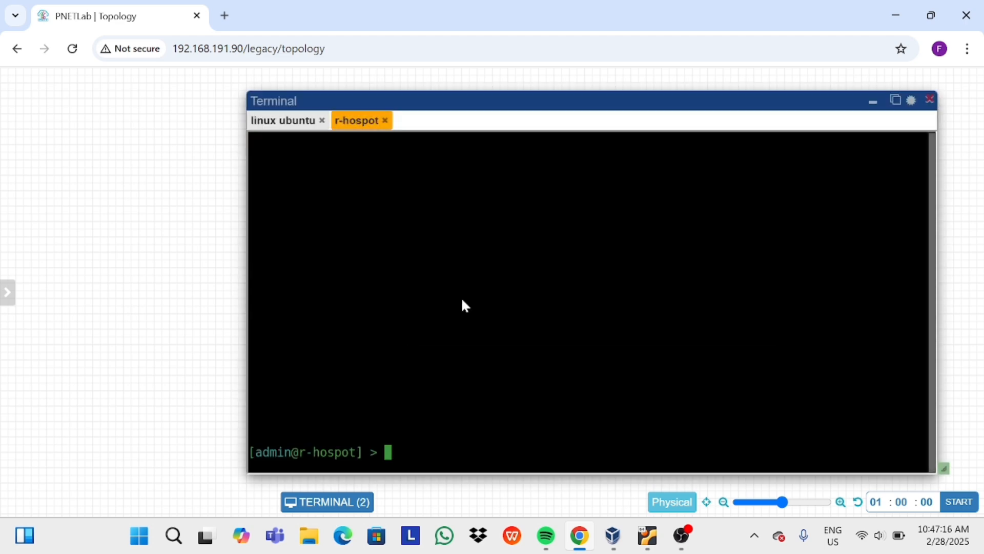
type("ip dhcp-c")
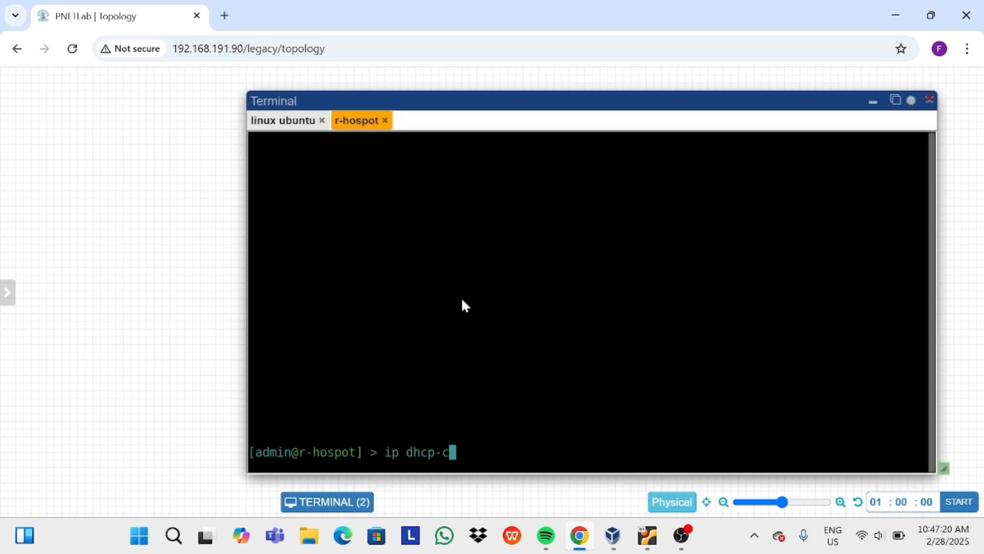
type("lient print")
key("Return")
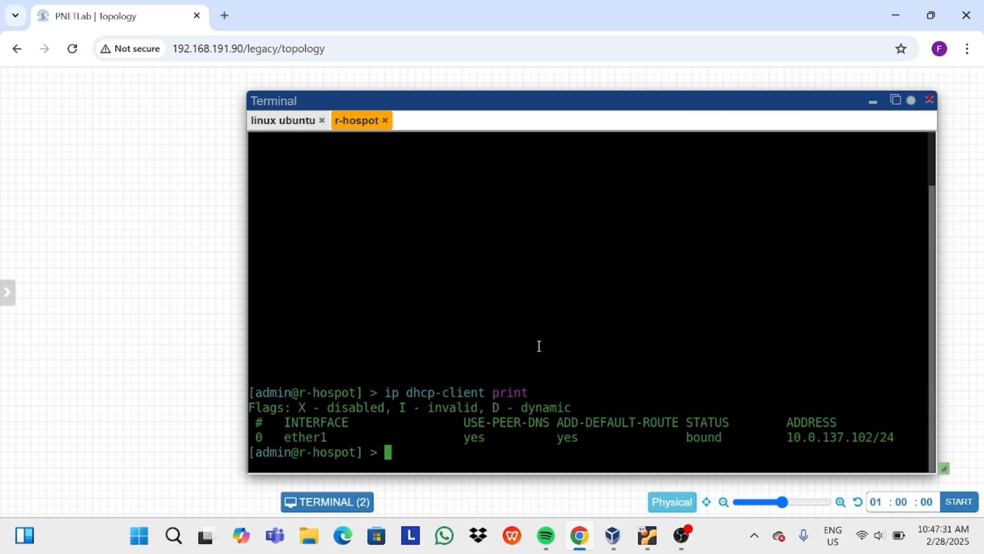
Launch Command Prompt with administrator rights.
left_click(174, 536)
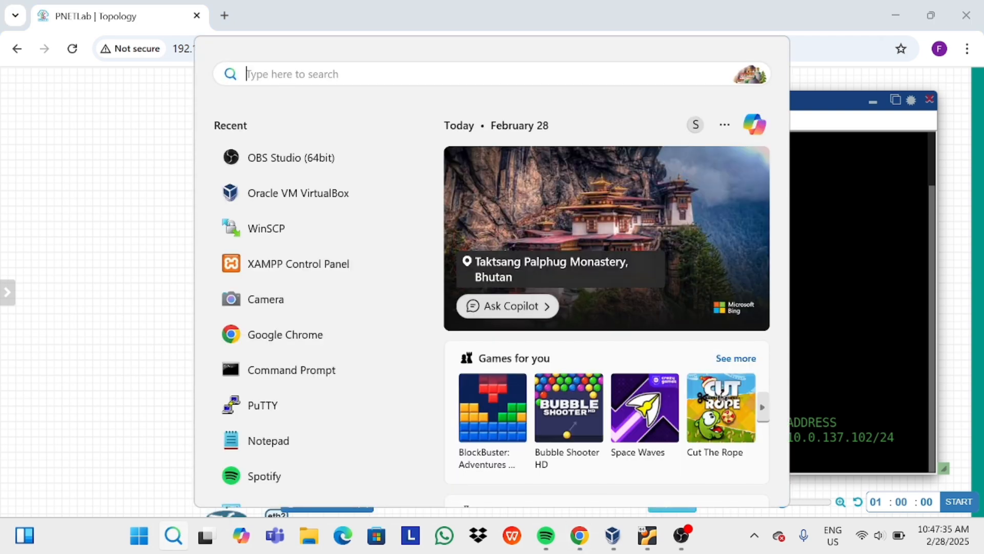
right_click(321, 371)
left_click(359, 367)
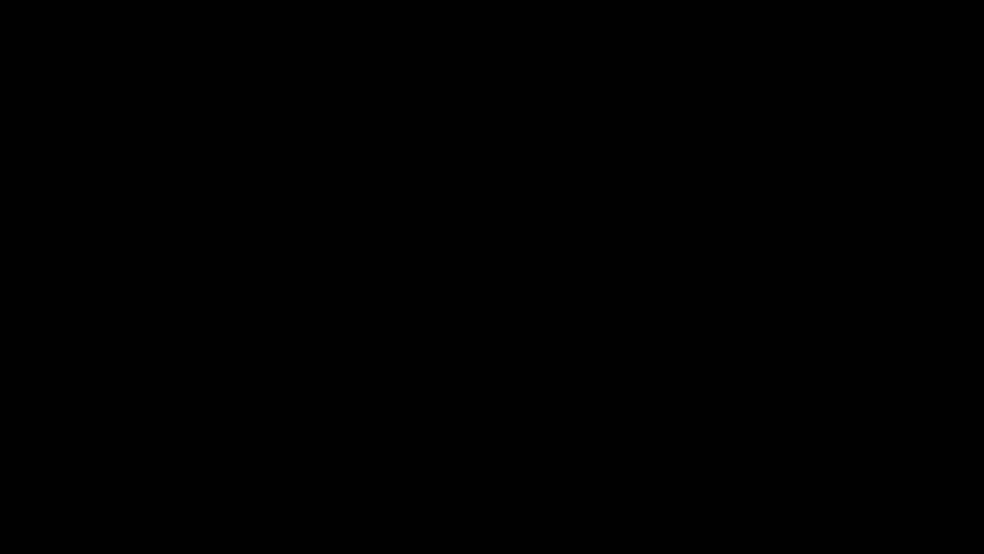
Add route 10.0.137.0 mask 255.255.255.0 via 192.168.191.90, then close the prompt.
type("rout")
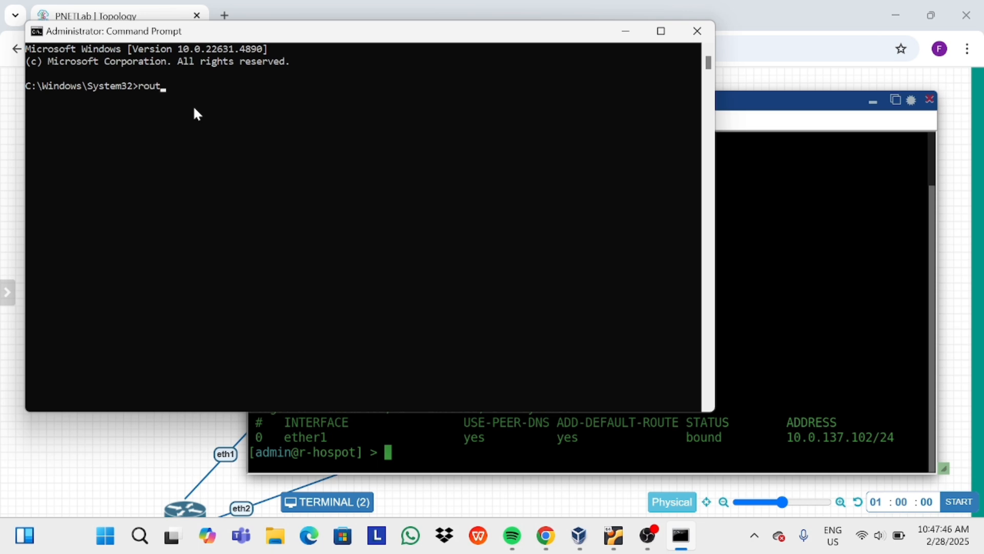
type("e add 10.0.137.102 mask")
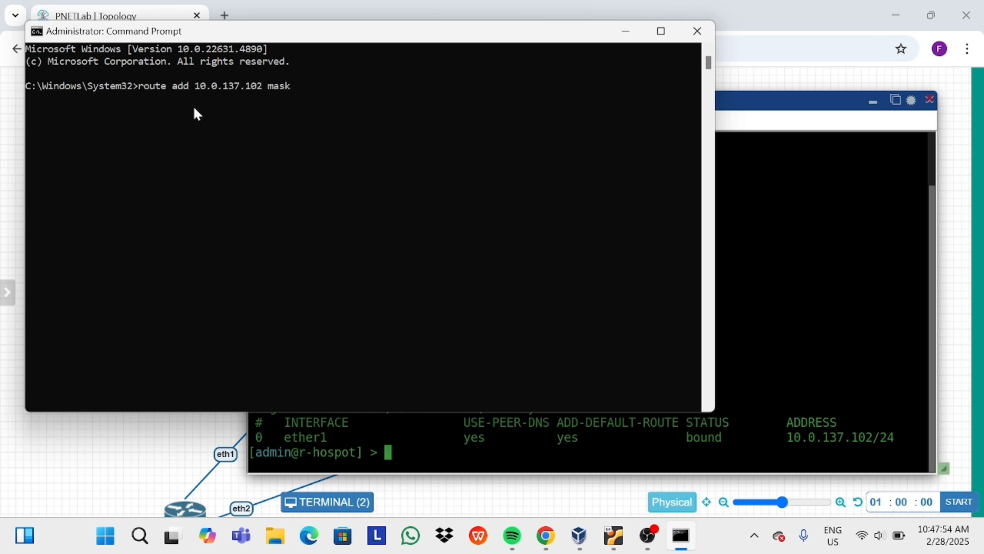
type(" 255.255.255.0 192.16")
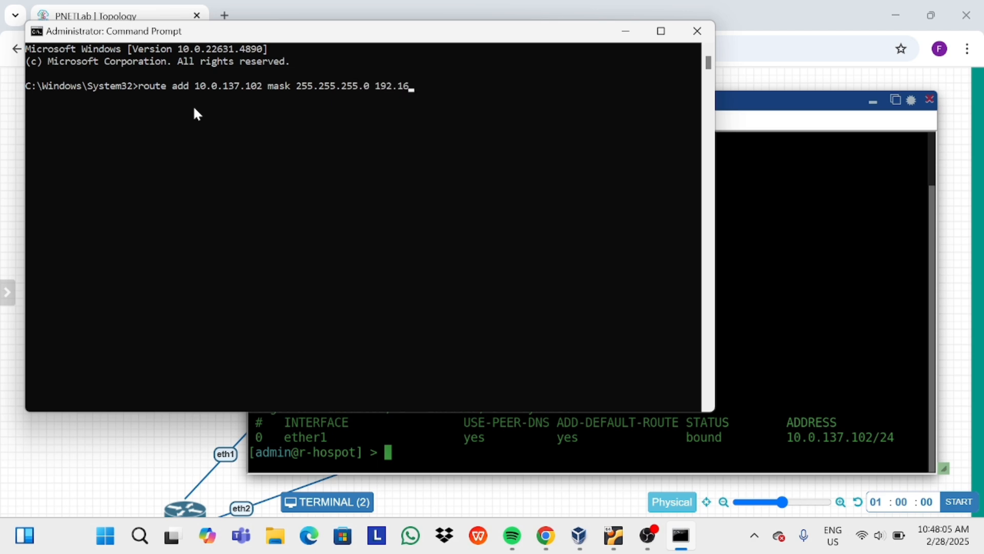
key("Left")
key("Left")
key("Left")
key("Left")
key("Left")
key("Left")
key("Left")
key("Left")
key("Left")
key("Left")
key("Left")
key("Left")
key("Left")
key("Left")
key("Left")
key("Left")
key("Left")
key("Left")
key("Left")
key("Left")
key("Delete")
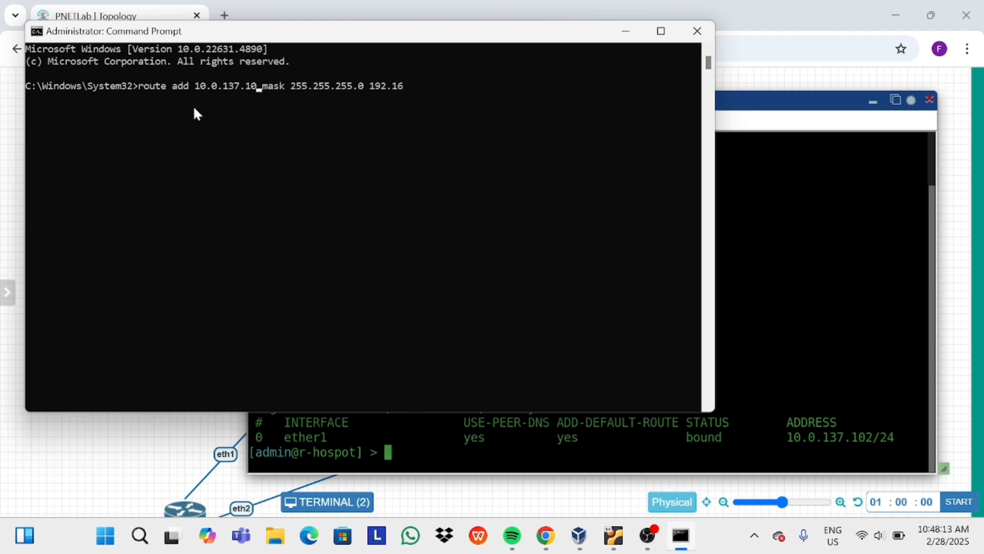
key("BackSpace")
key("BackSpace")
type("0")
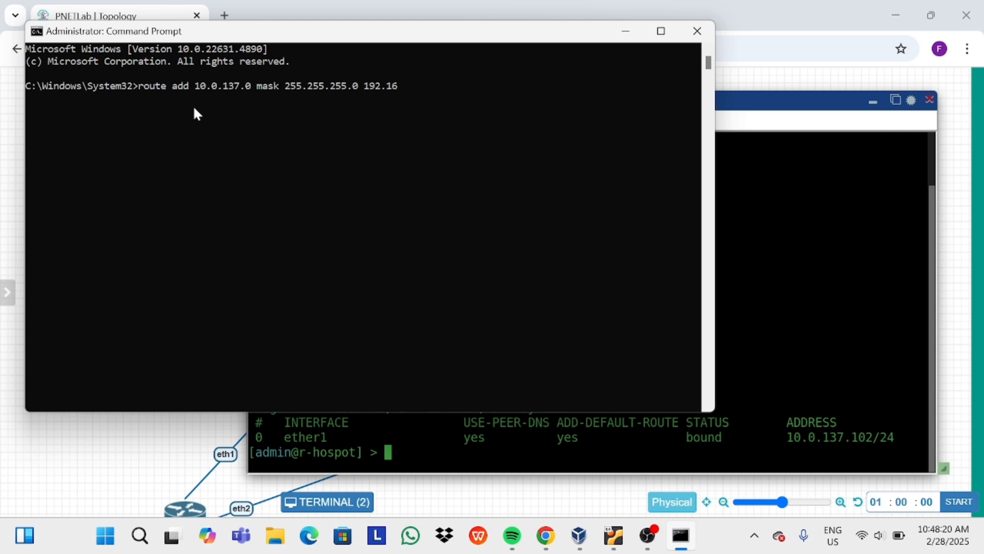
type("8.")
left_click_drag(436, 22, 441, 62)
type(".192")
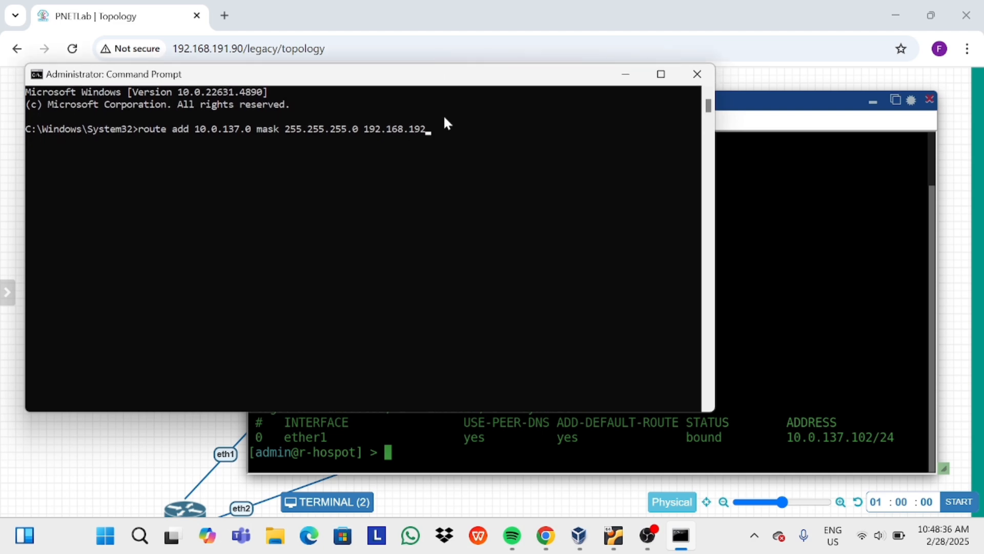
key("Return")
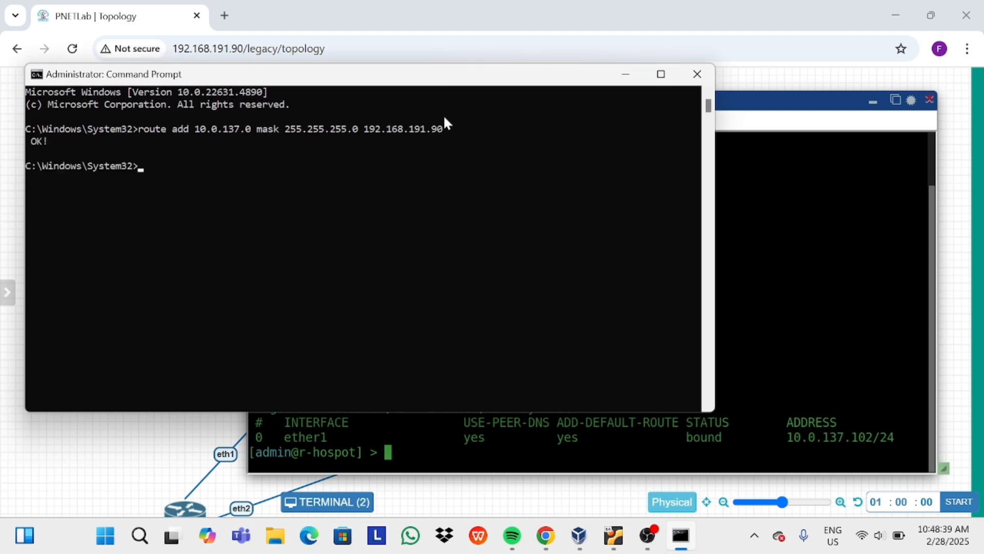
left_click(697, 74)
Launch WinBox, connect to 10.0.137.102 as admin, and open IP > Hotspot.
left_click(173, 535)
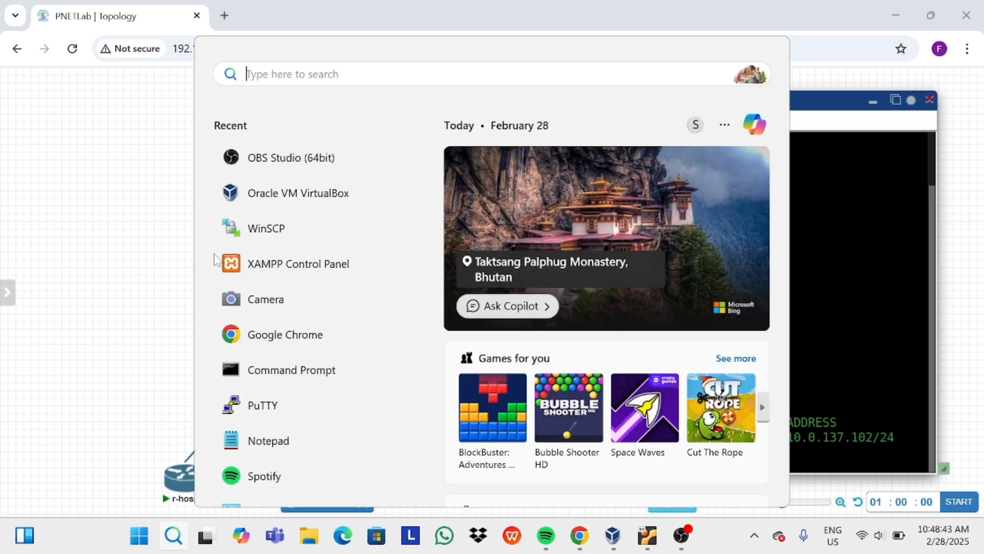
type("win")
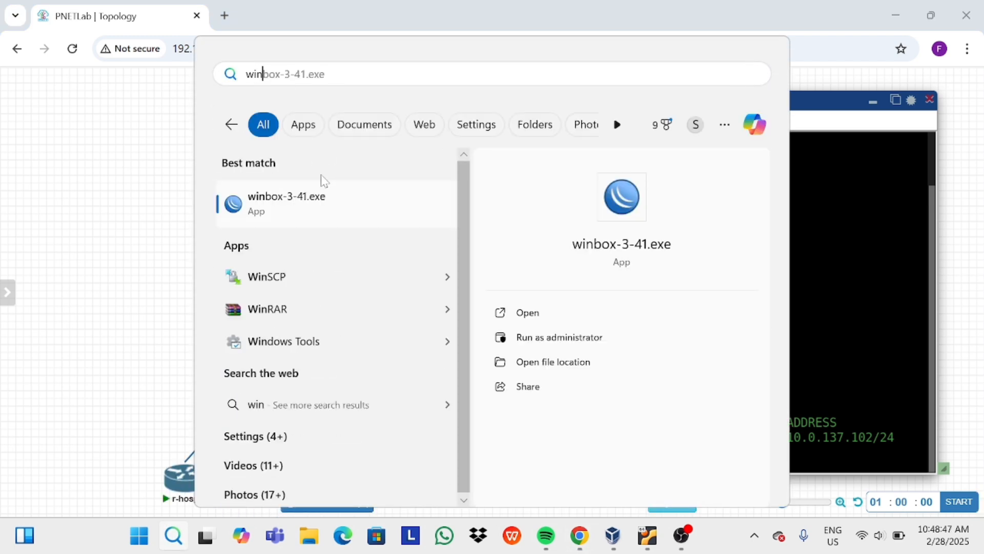
left_click(329, 204)
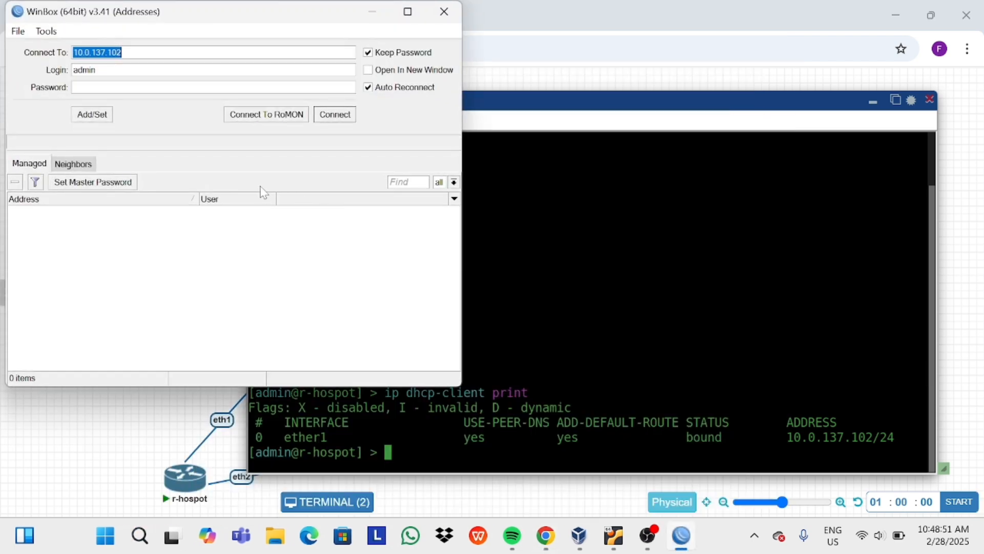
left_click(334, 114)
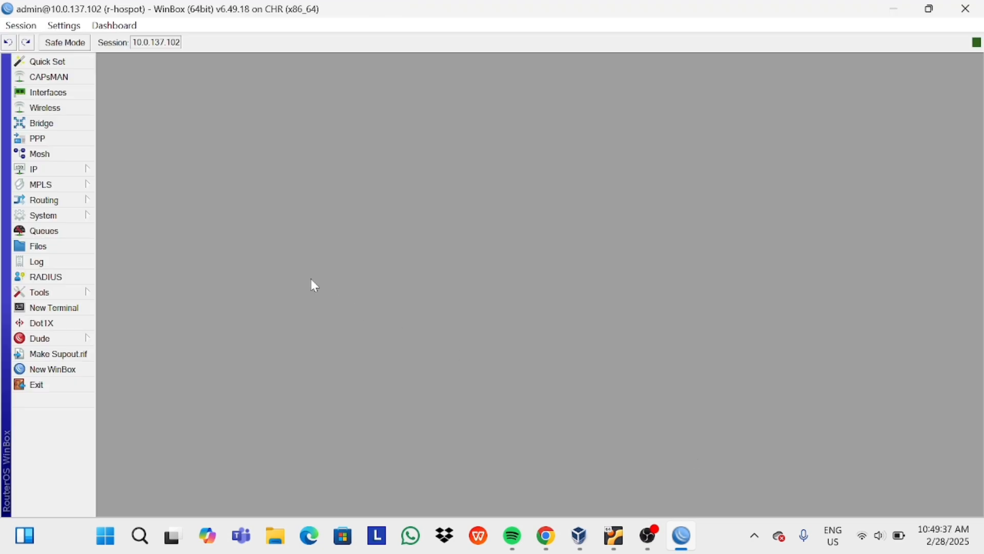
left_click(86, 172)
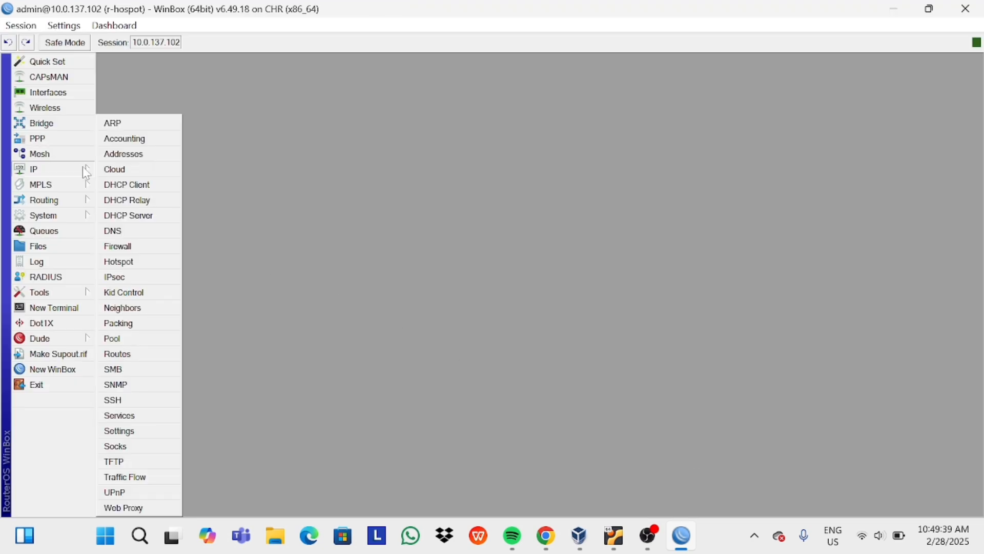
left_click(135, 268)
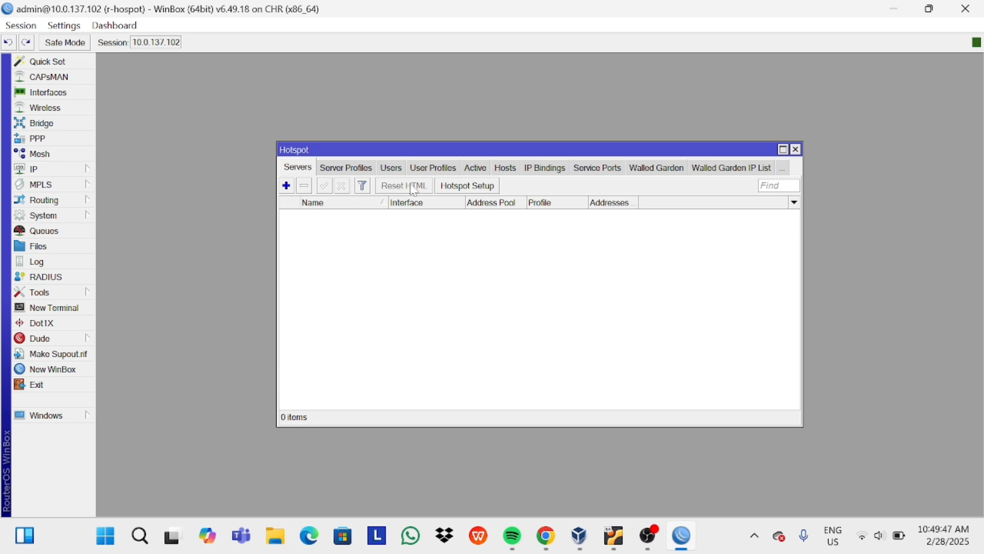
Run Hotspot Setup on ether2, accepting 10.5.50.1/24 and the default pool, with no SSL certificate.
left_click(466, 190)
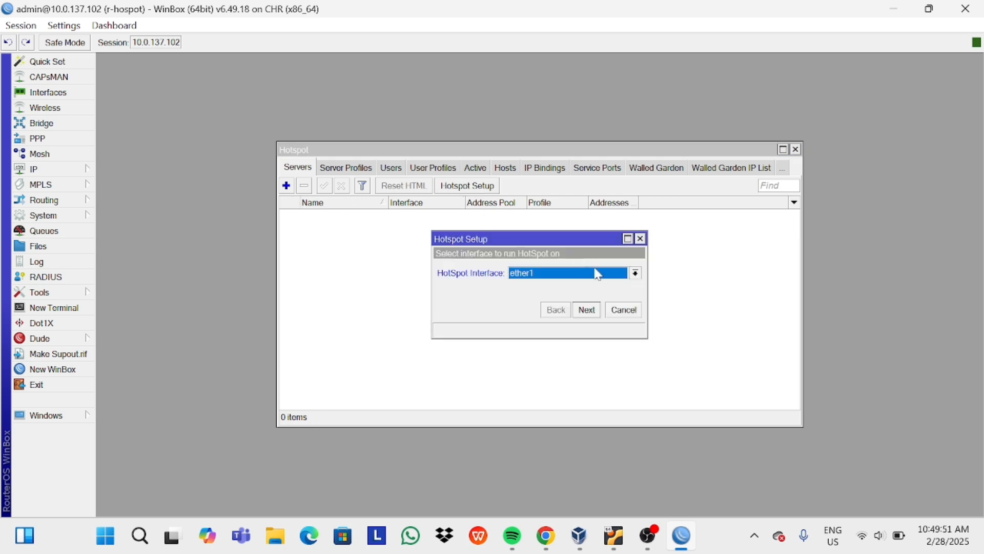
left_click(636, 274)
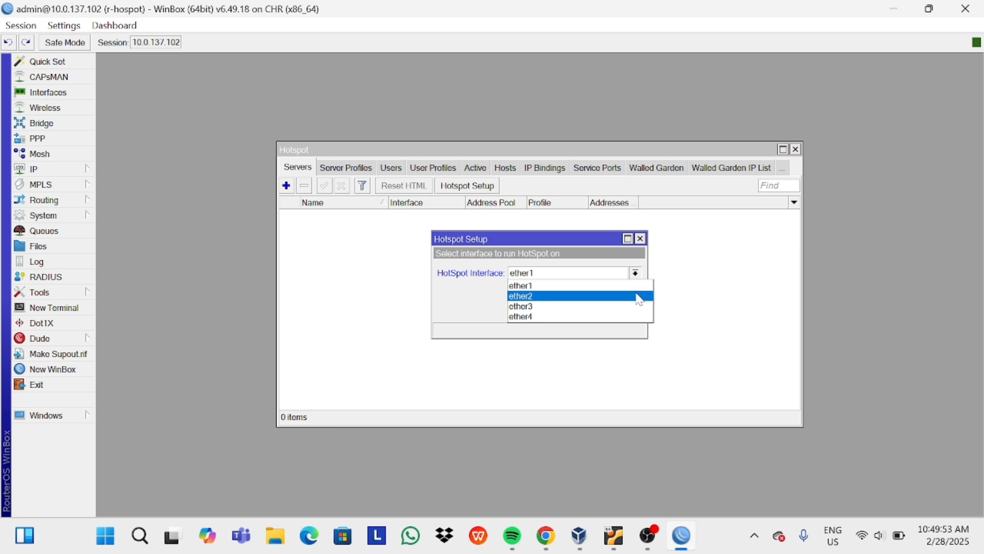
left_click(640, 299)
key("Return")
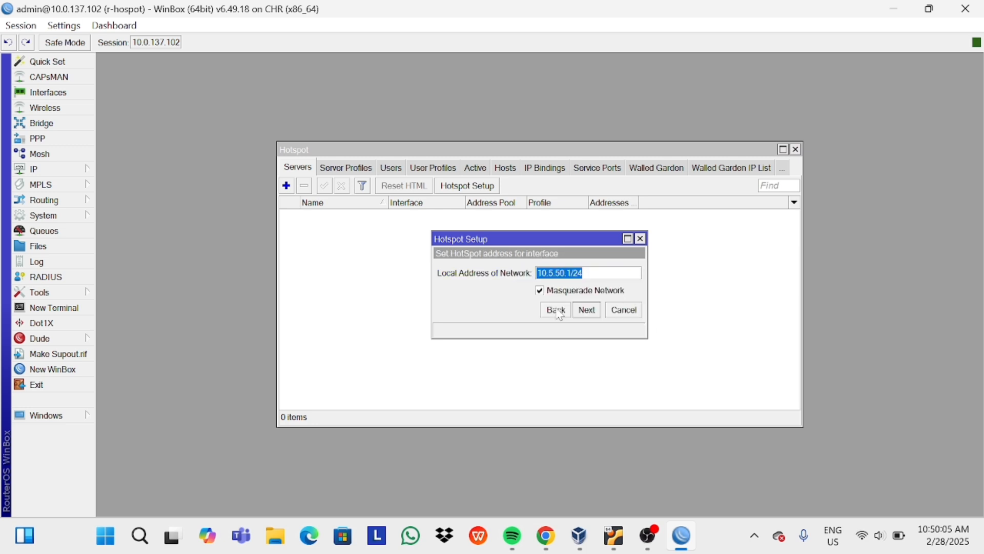
left_click(594, 319)
left_click(587, 310)
left_click(635, 273)
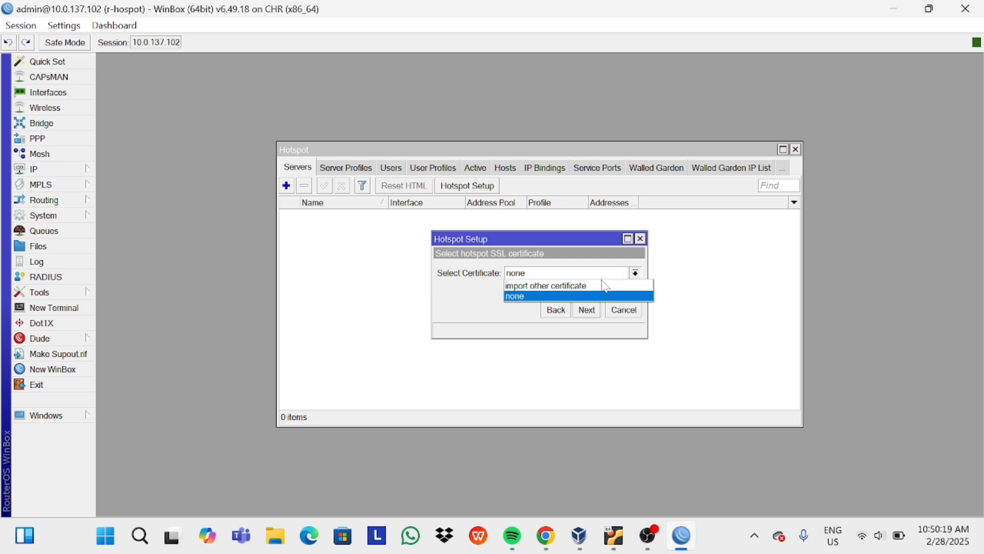
left_click(575, 297)
left_click(584, 310)
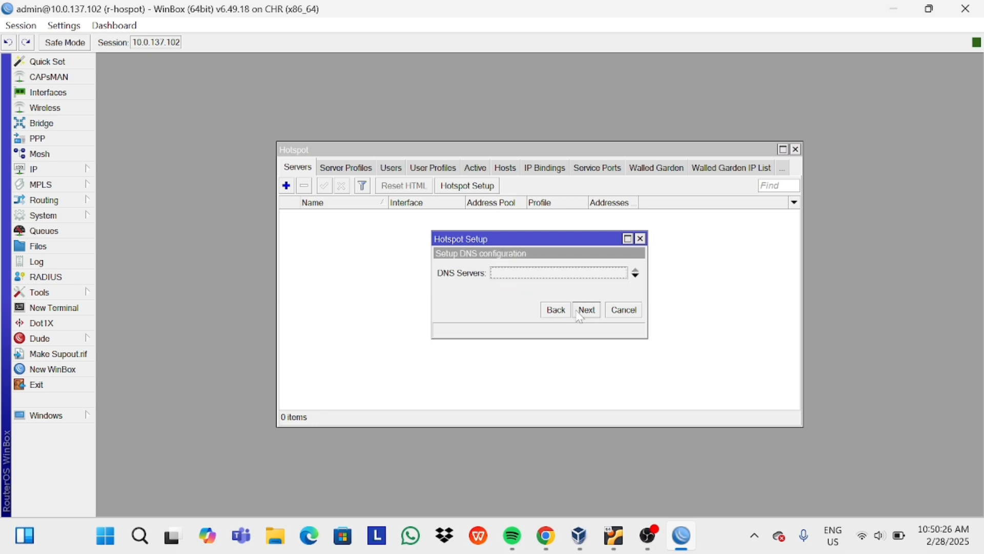
Enter DNS servers 8.8.8.8 and 8.8.4.4 and continue.
left_click(561, 273)
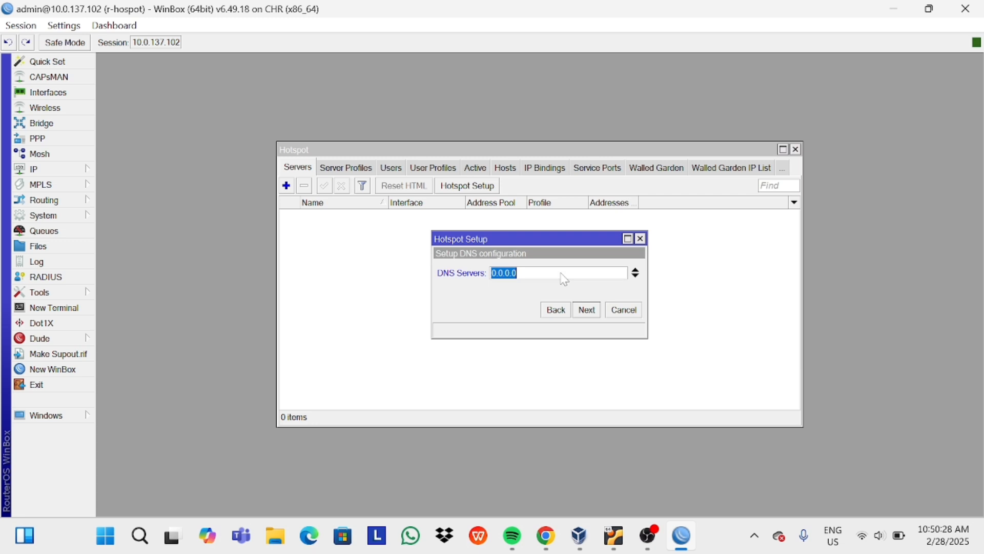
type("8.8.")
key("BackSpace")
key("BackSpace")
type(".8.8.8")
left_click(636, 276)
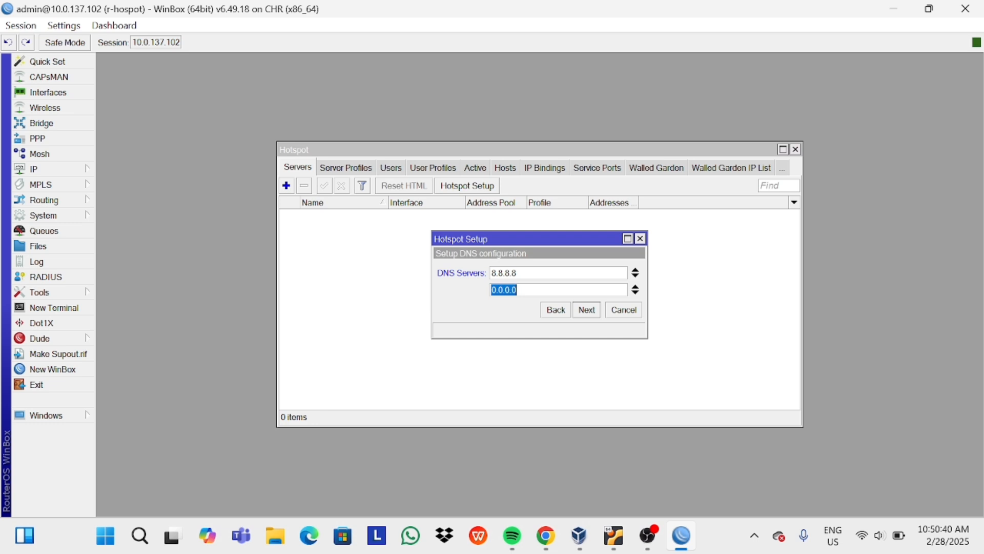
key("BackSpace")
type("8.8.4.4")
left_click(588, 310)
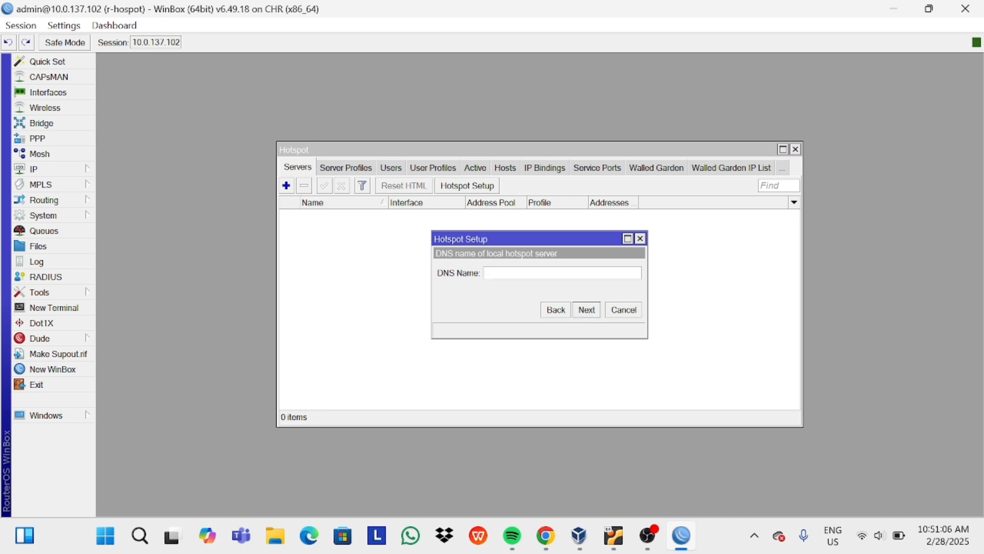
Enter the hotspot DNS name and a local user name and password, then finish the setup.
type("hospot-febbi.co.id")
left_click(587, 310)
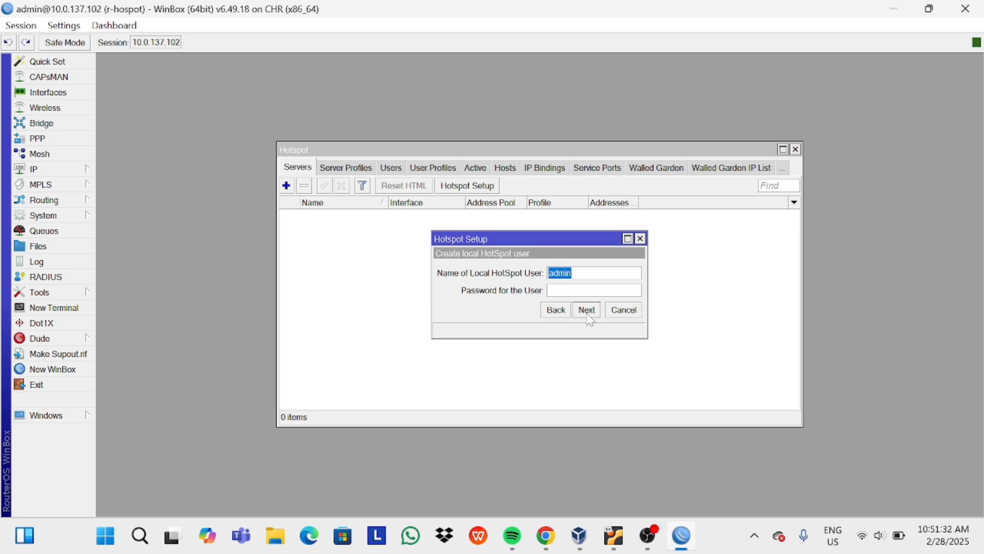
key("Tab")
left_click(587, 310)
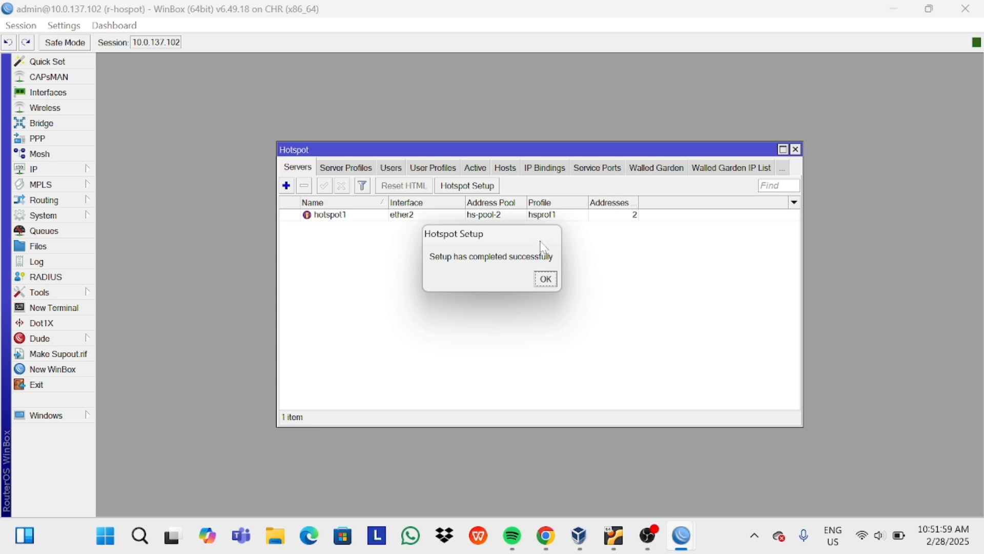
left_click(555, 287)
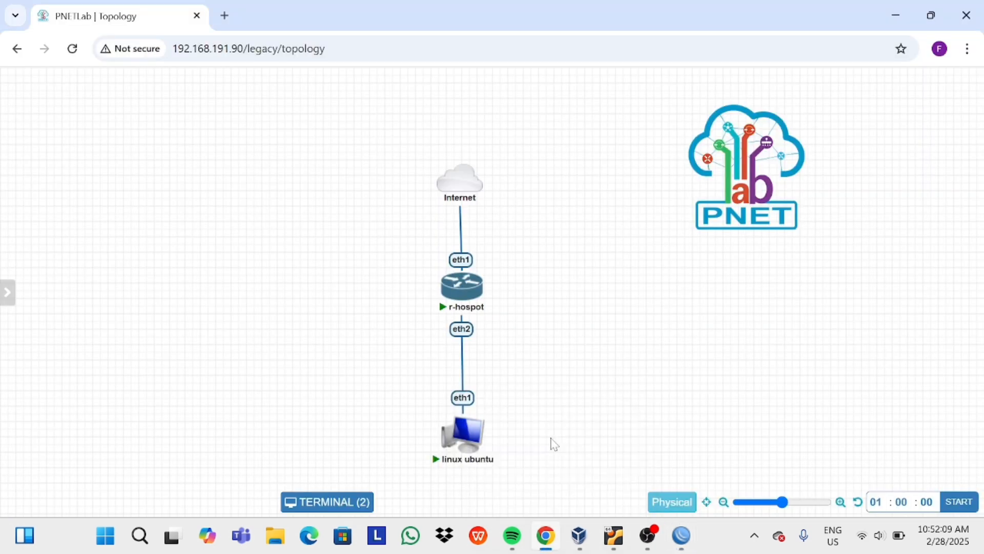
On the linux ubuntu client, run 'ip a' in LXTerminal to list its network interfaces.
left_click(466, 434)
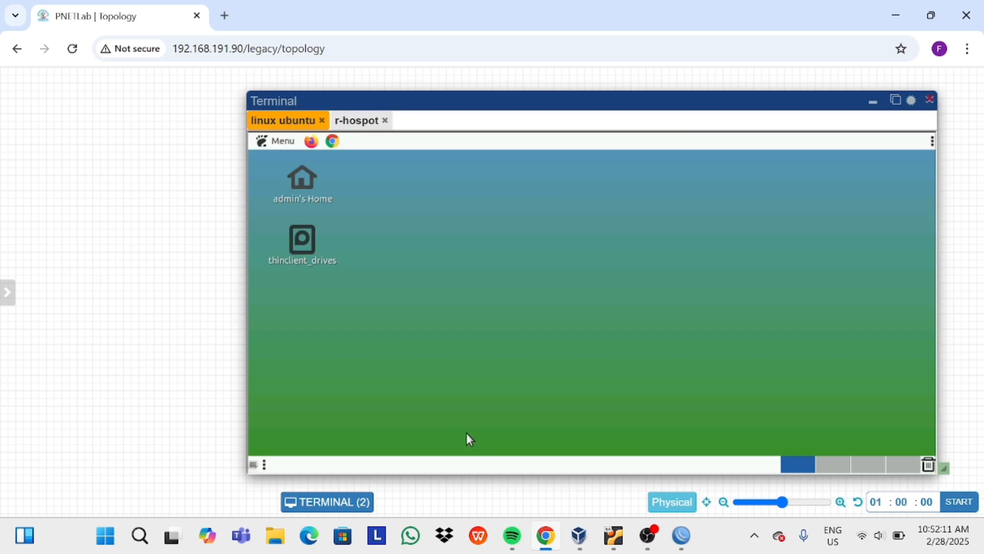
left_click(276, 145)
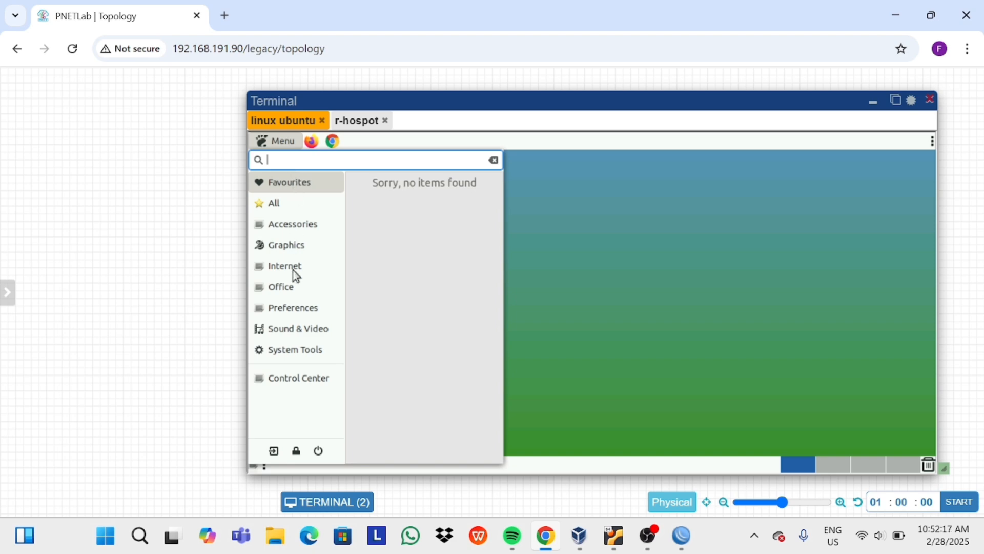
left_click(294, 308)
left_click(303, 349)
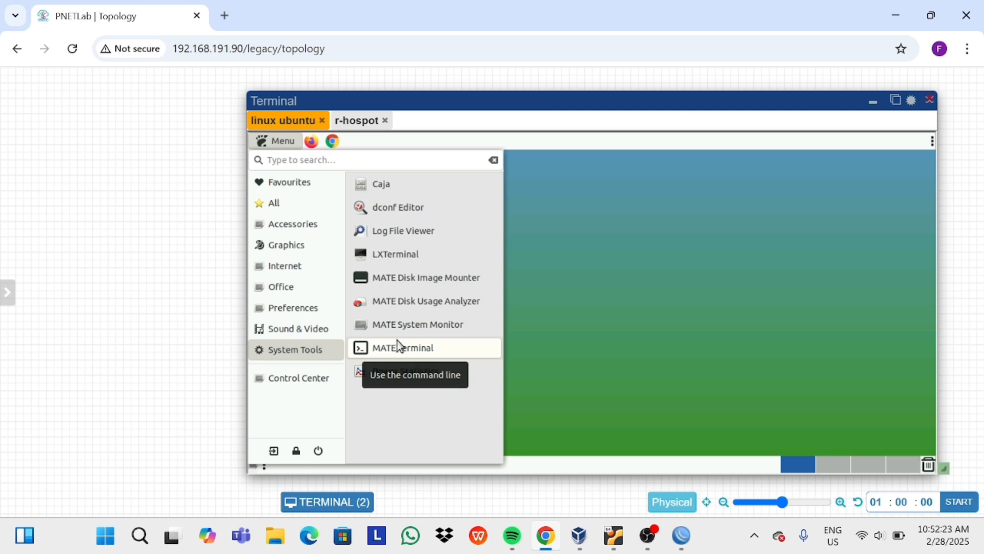
left_click(402, 261)
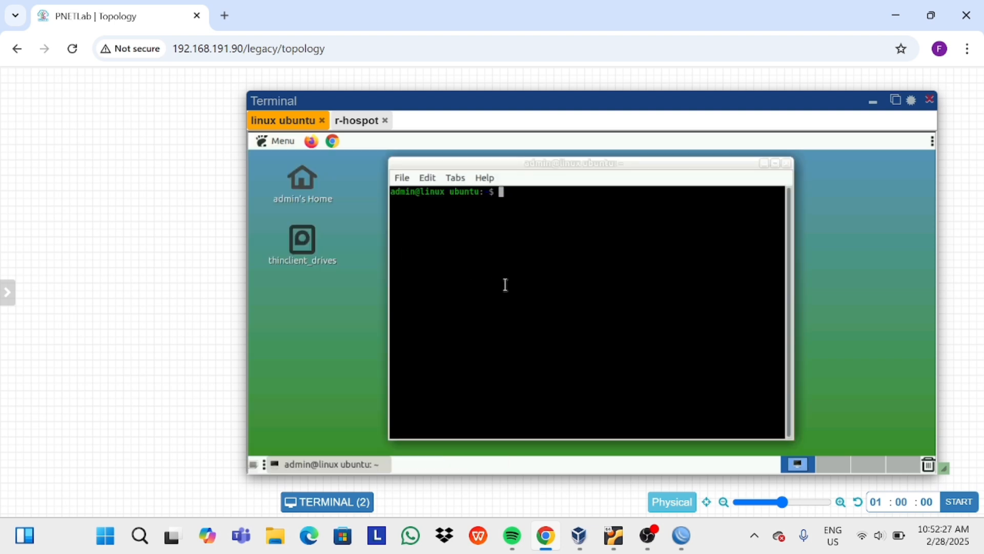
type("ip a")
key("Return")
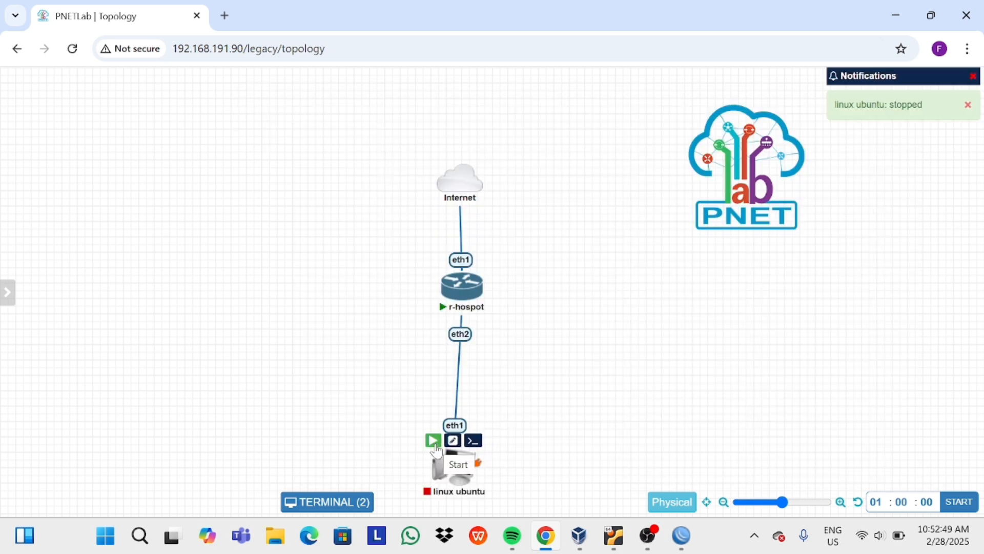
Start the linux ubuntu node and reconnect to its xrdp remote desktop session.
left_click(434, 442)
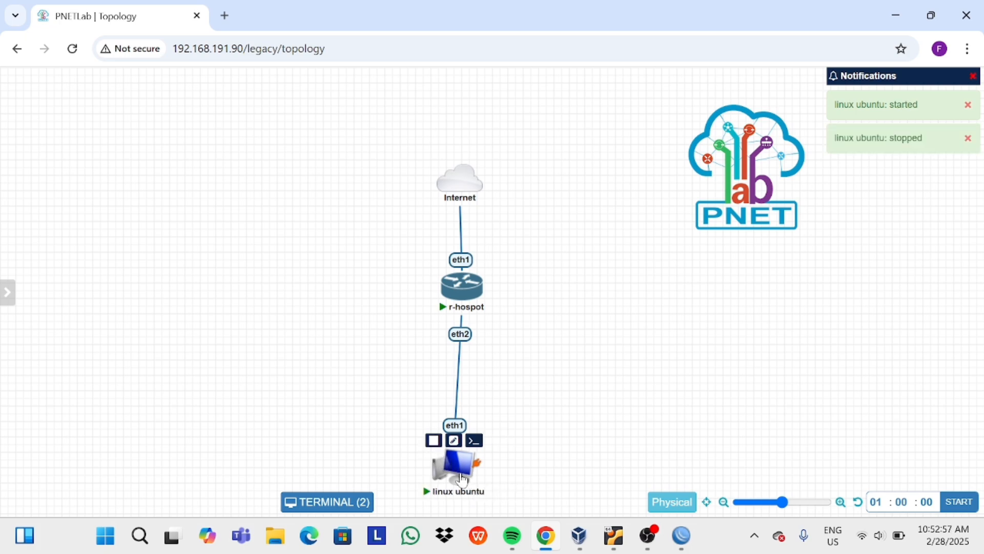
left_click(459, 480)
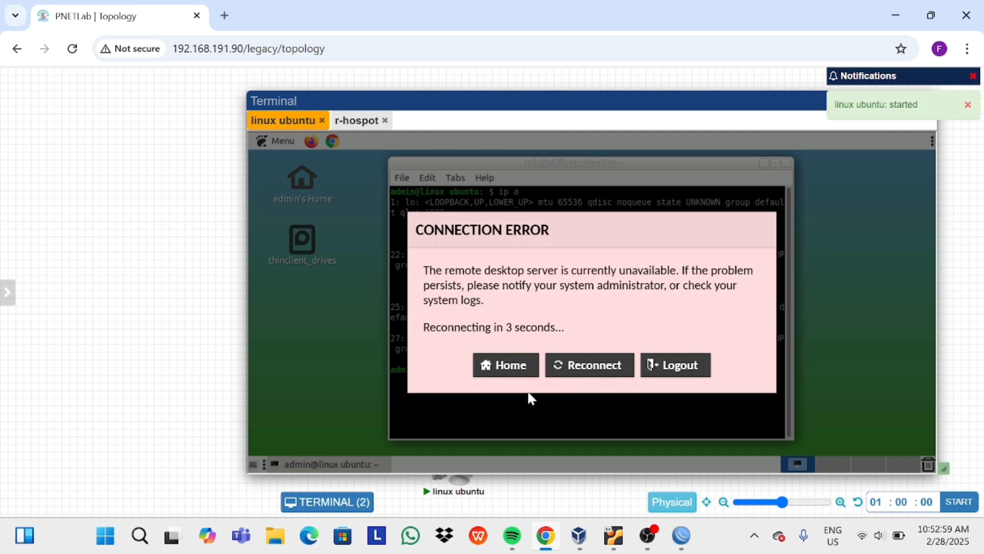
left_click(563, 365)
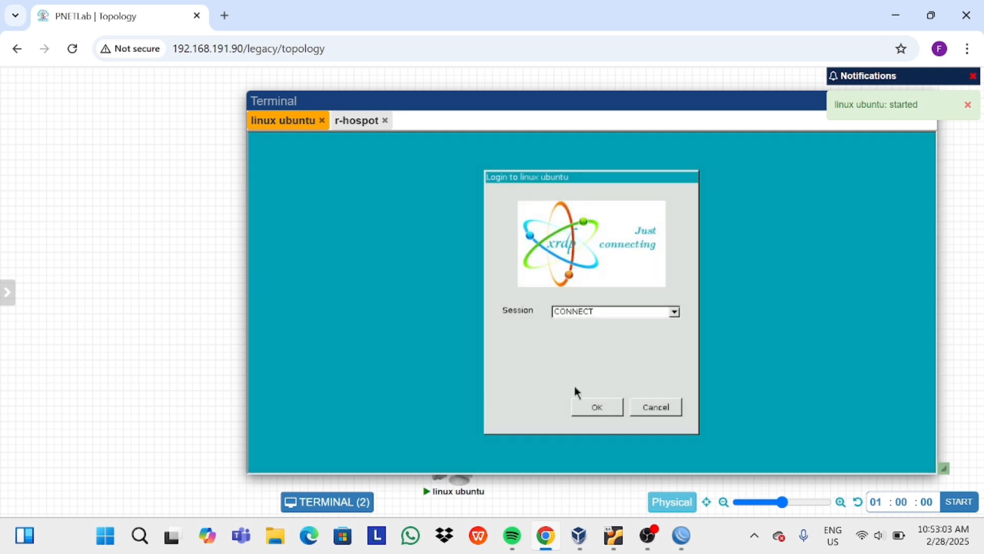
left_click(589, 403)
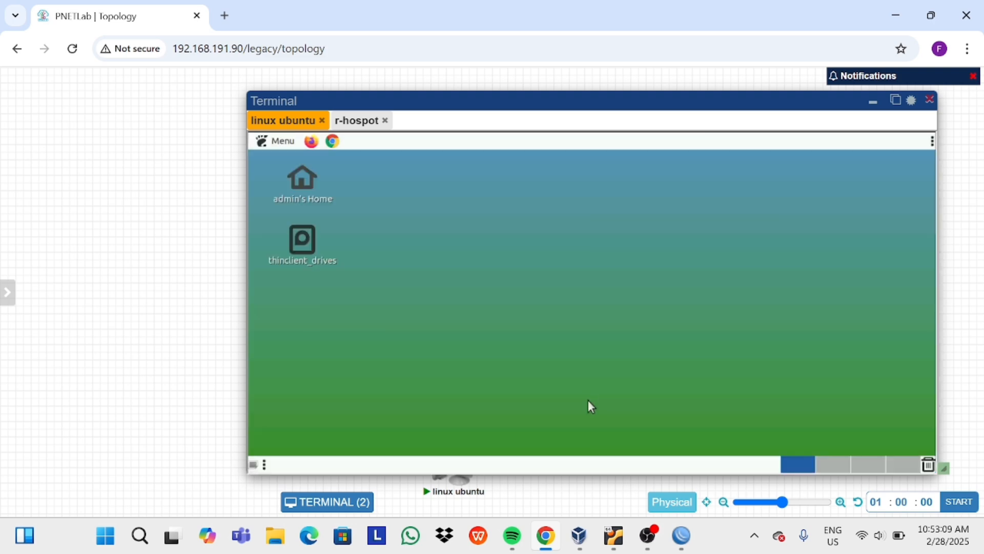
Run 'ip a' in a new LXTerminal to check that eth1 holds 10.5.50.254/24.
left_click(262, 149)
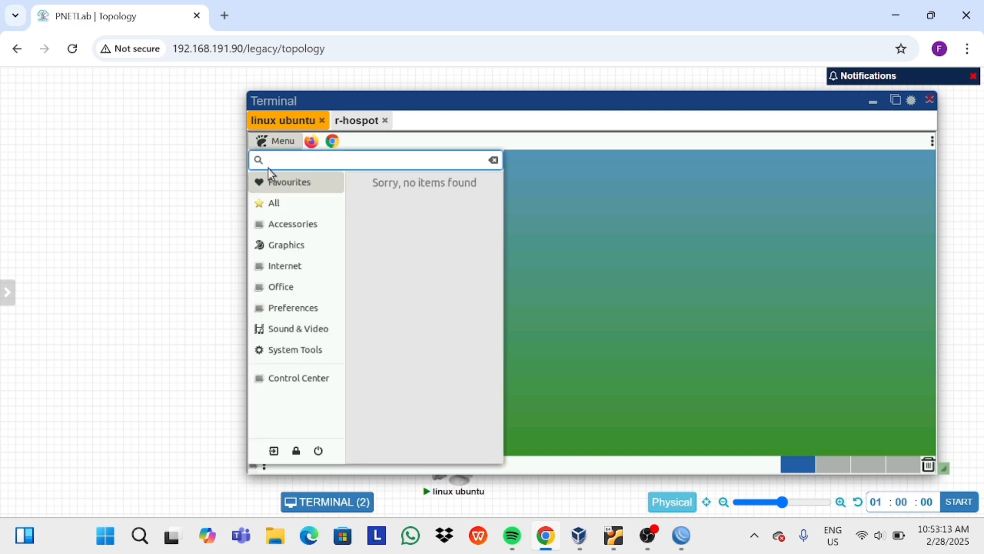
mouse_move(324, 354)
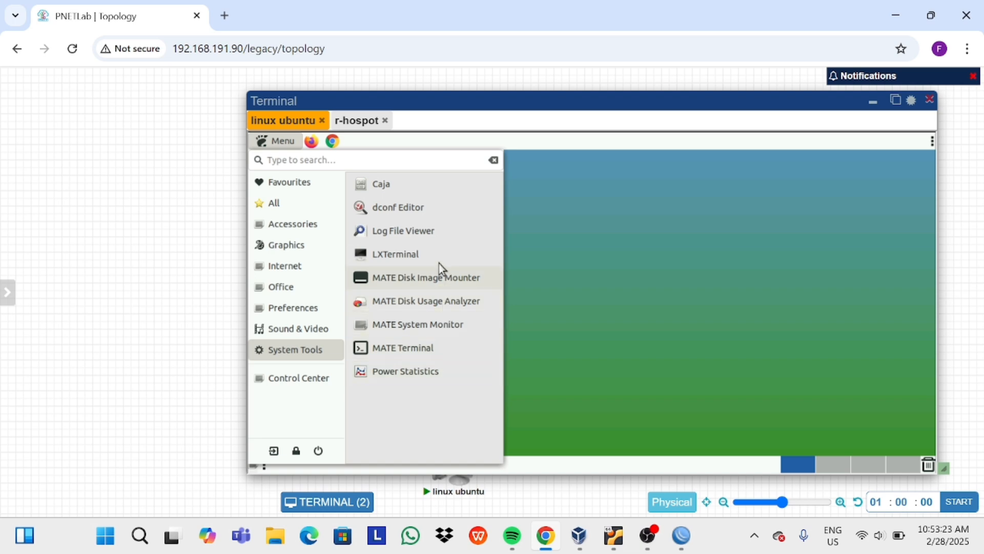
left_click(438, 255)
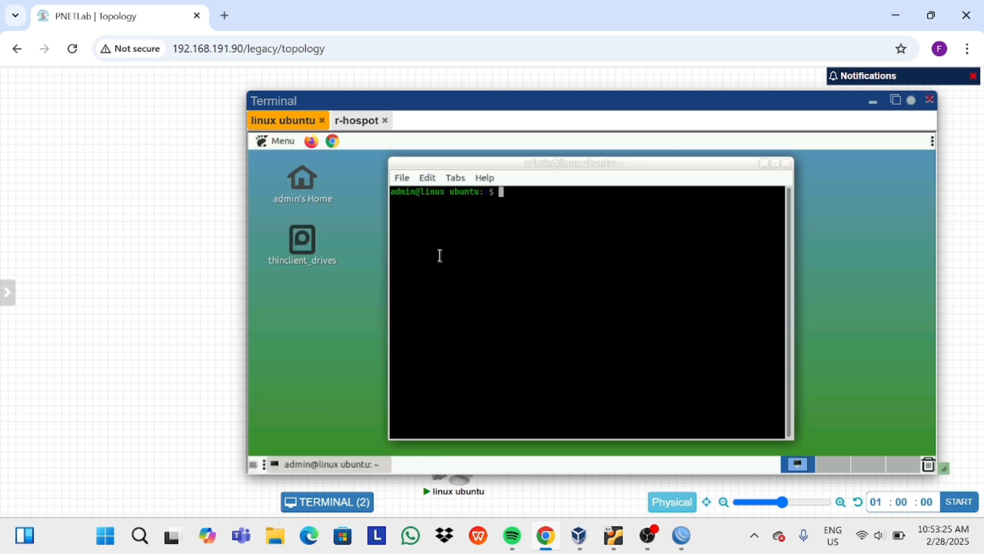
type("ip a")
key("Return")
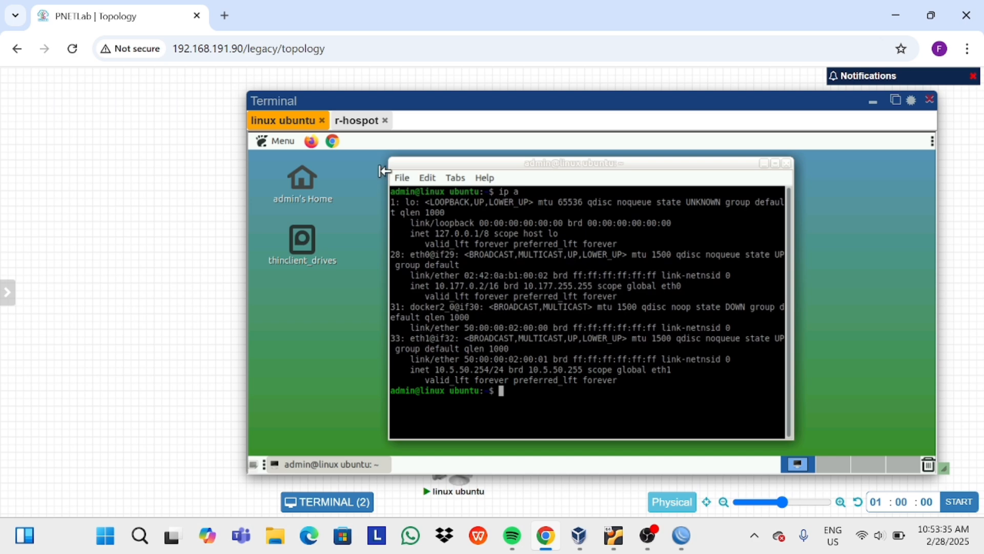
In Chrome on the client, browse to mikrotik.co.id to reach the hotspot login page.
left_click(332, 140)
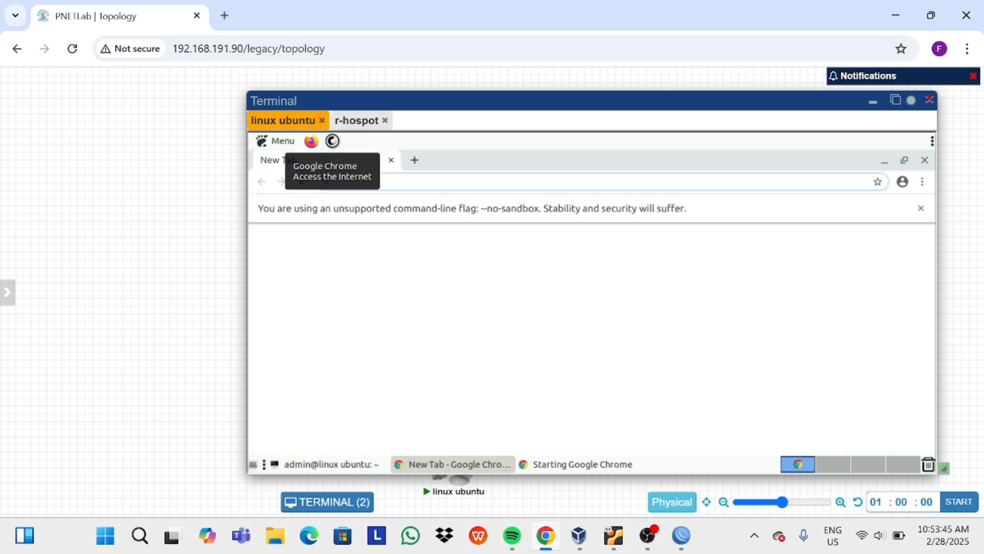
left_click(470, 185)
type("mikro")
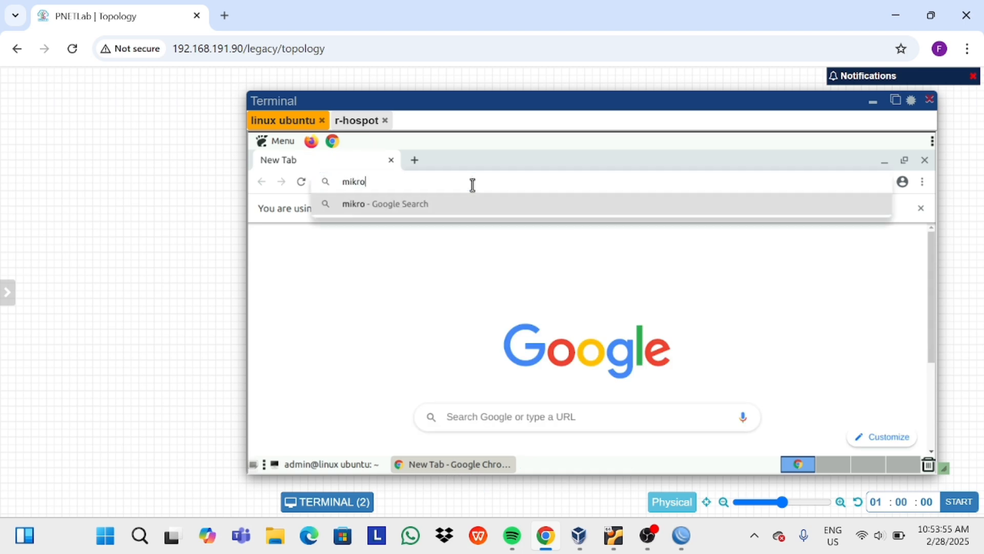
type("tik.")
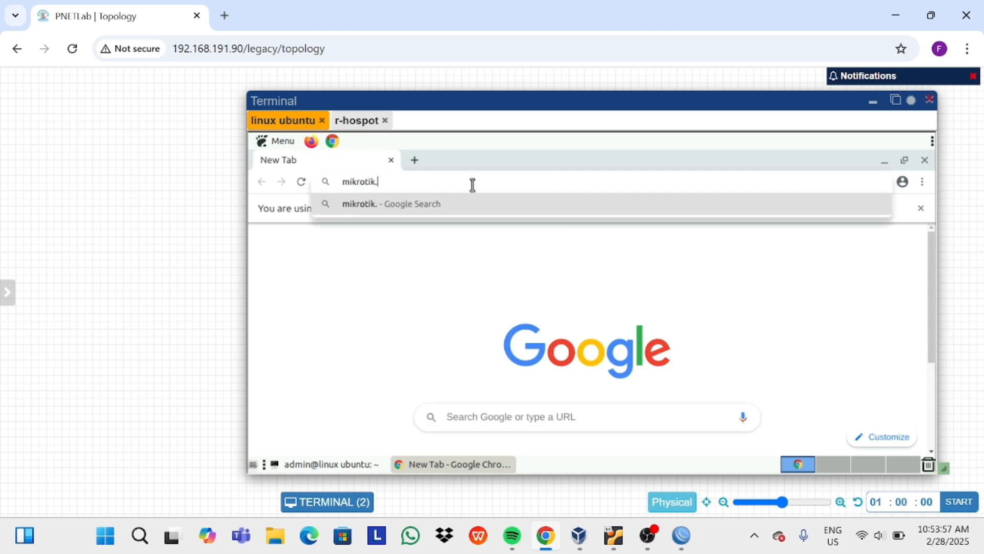
type("co.id")
key("Return")
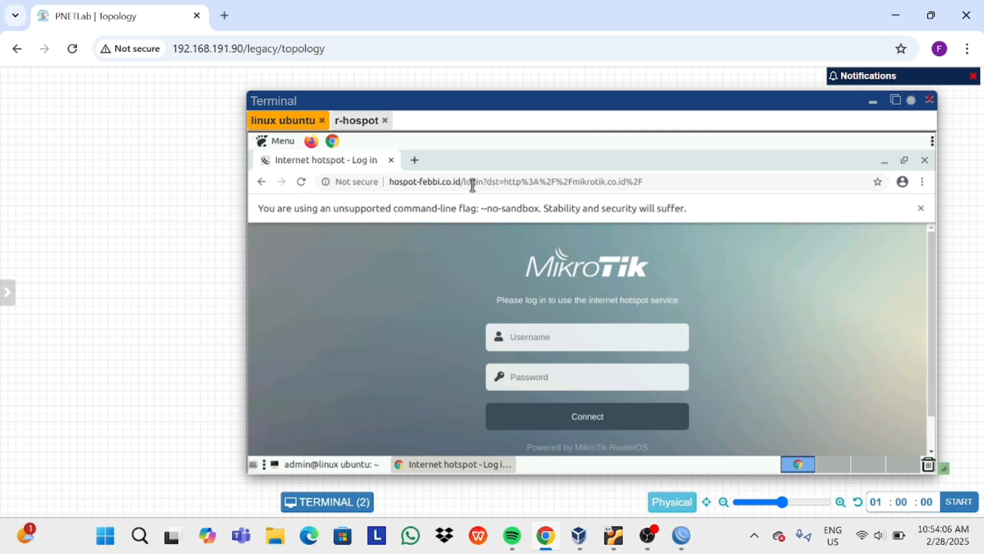
Sign in to the hotspot portal with the first user's username and password.
left_click(593, 340)
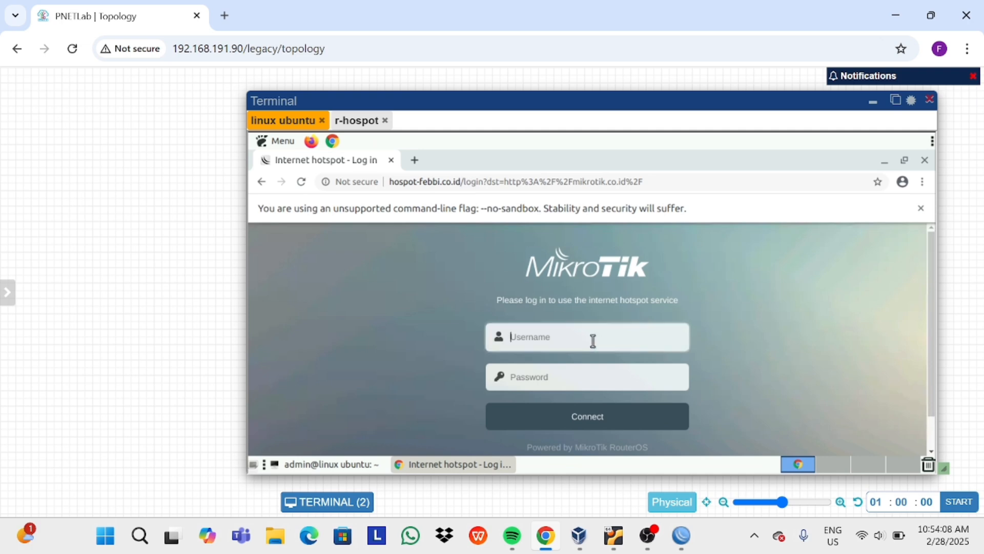
type("febbi")
left_click(566, 382)
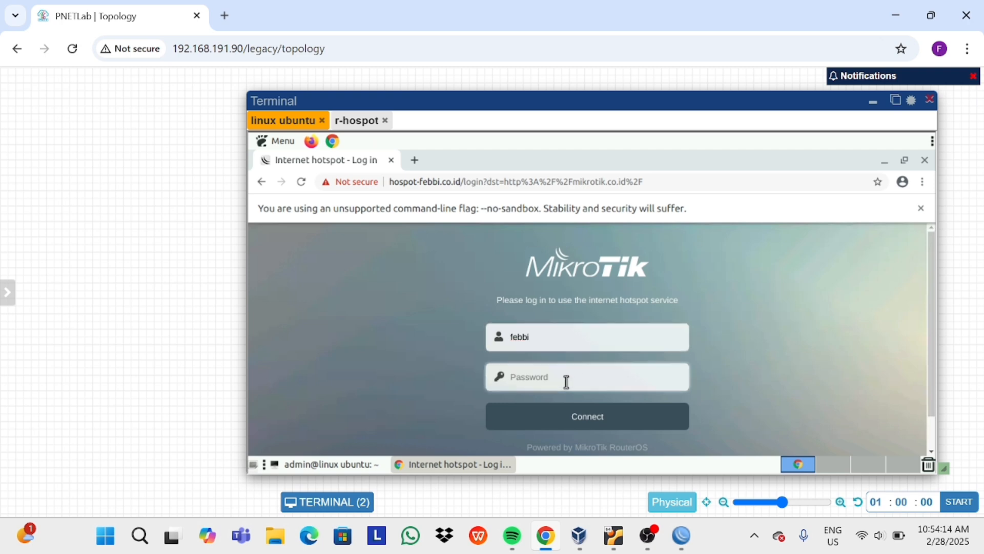
type("1234")
left_click(582, 415)
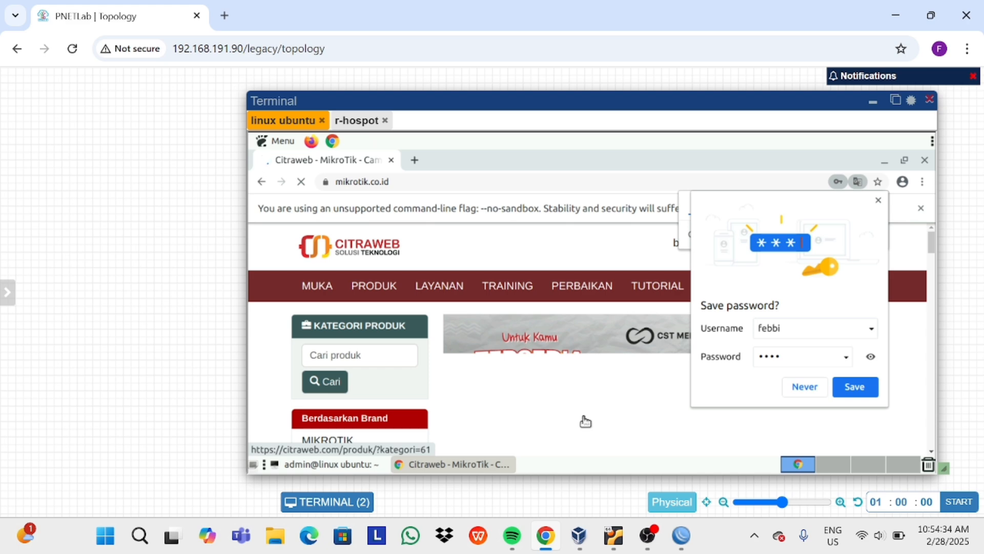
Decline saving the password and search Google for 'smkn 1 sragi' in a new tab.
left_click(792, 387)
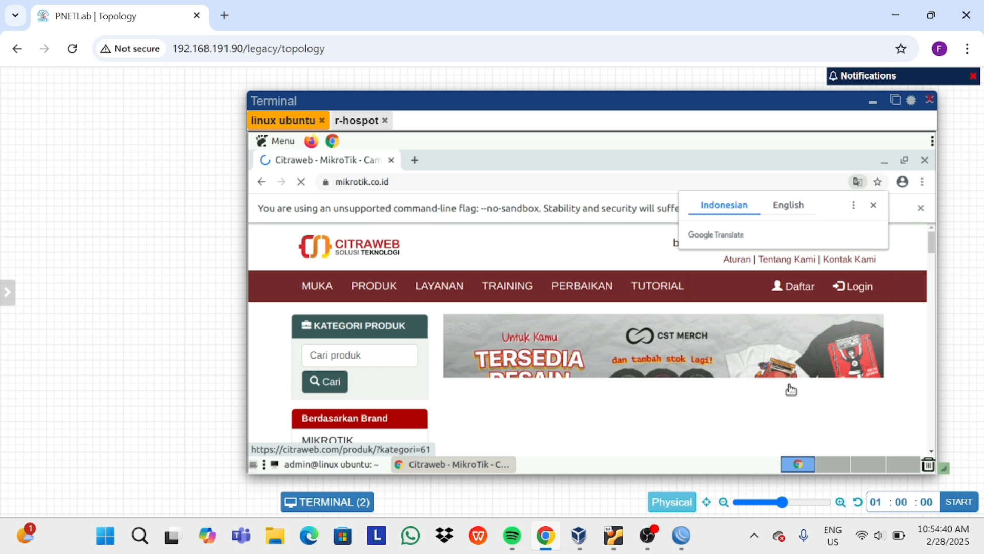
left_click(415, 159)
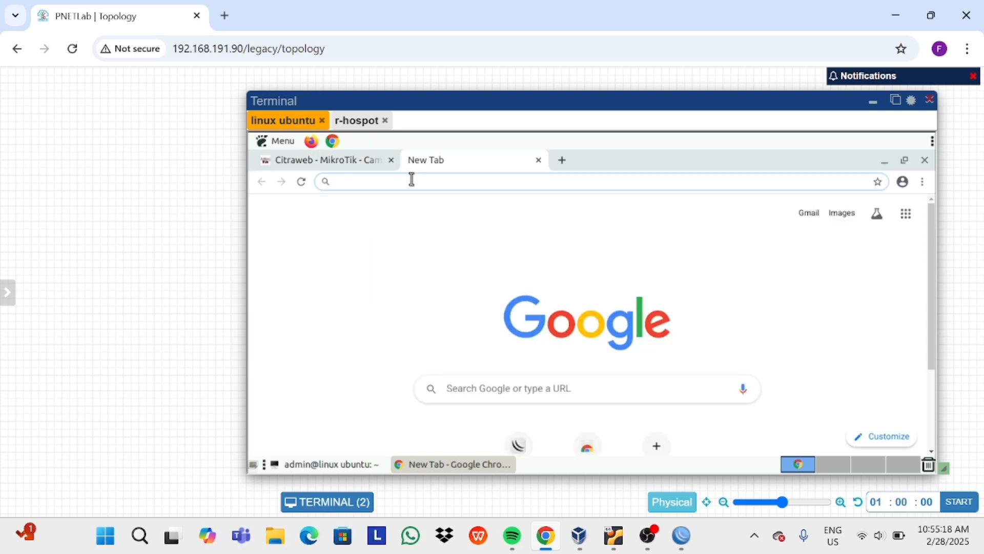
type("smk")
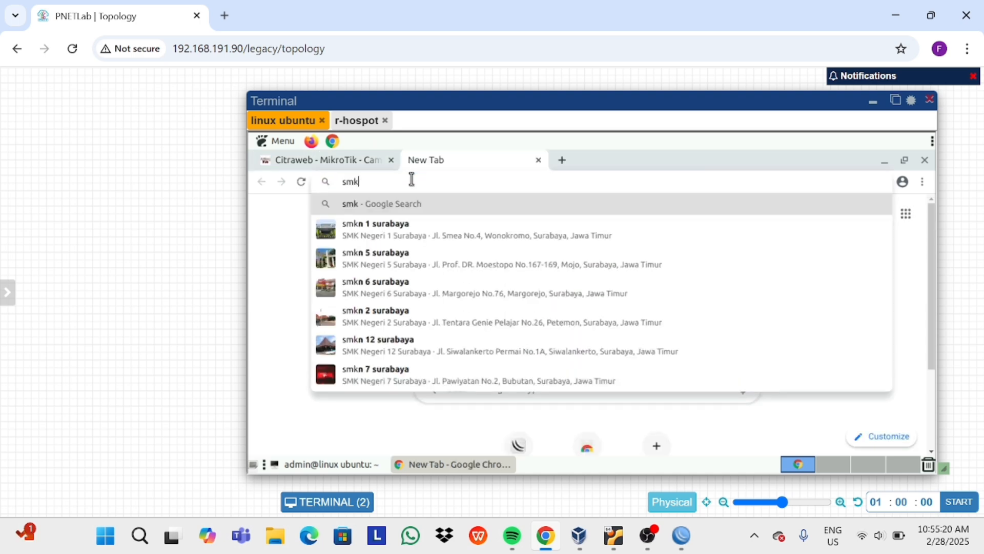
type("n")
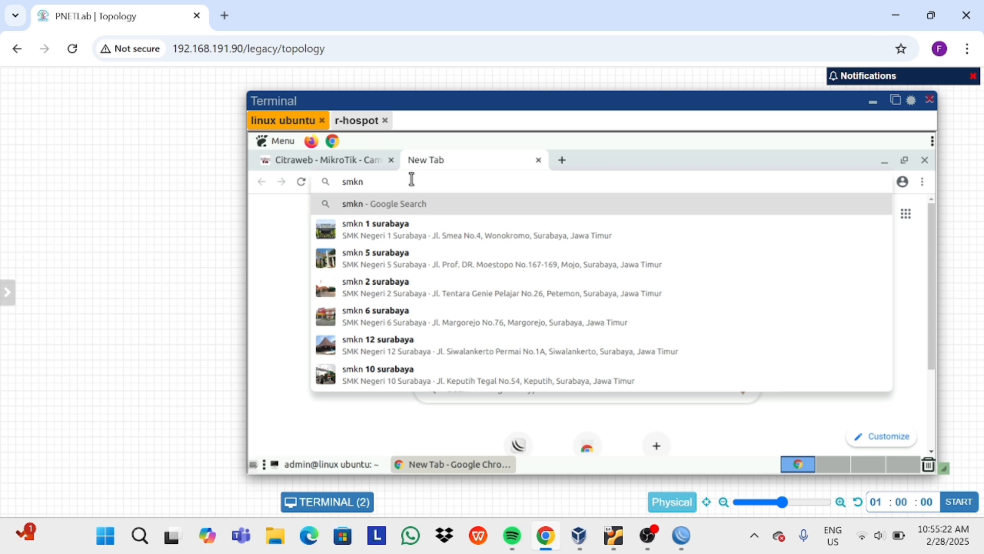
type("1")
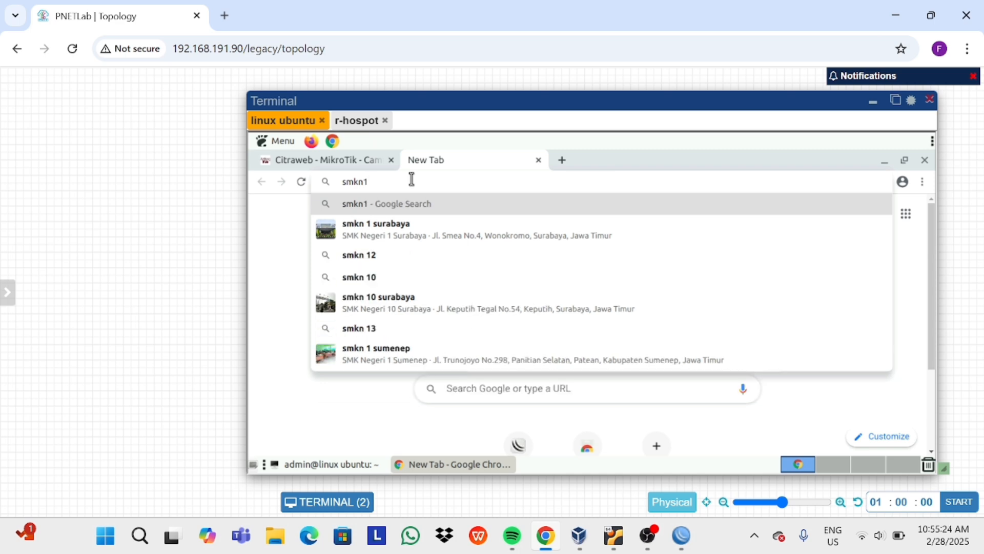
key("BackSpace")
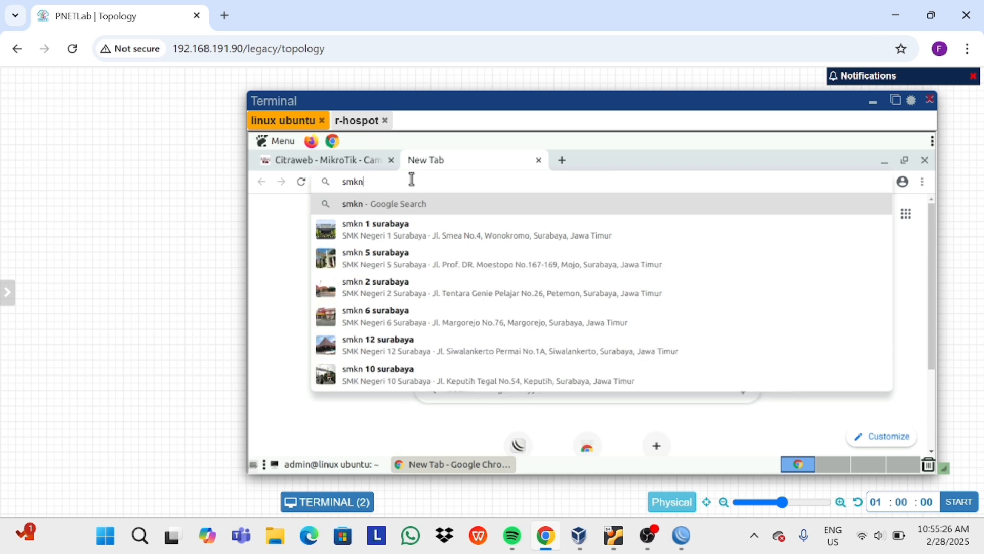
type("1srag")
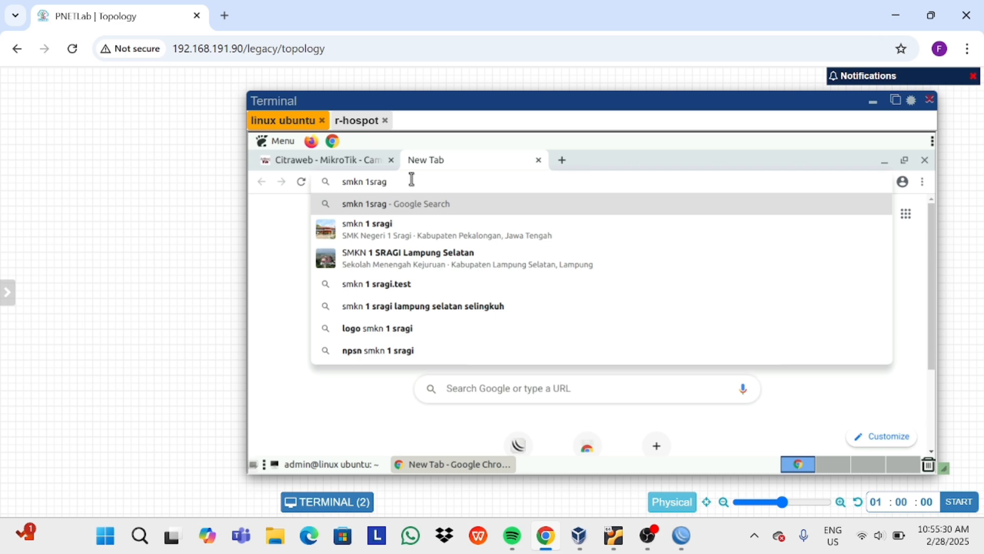
key("Down")
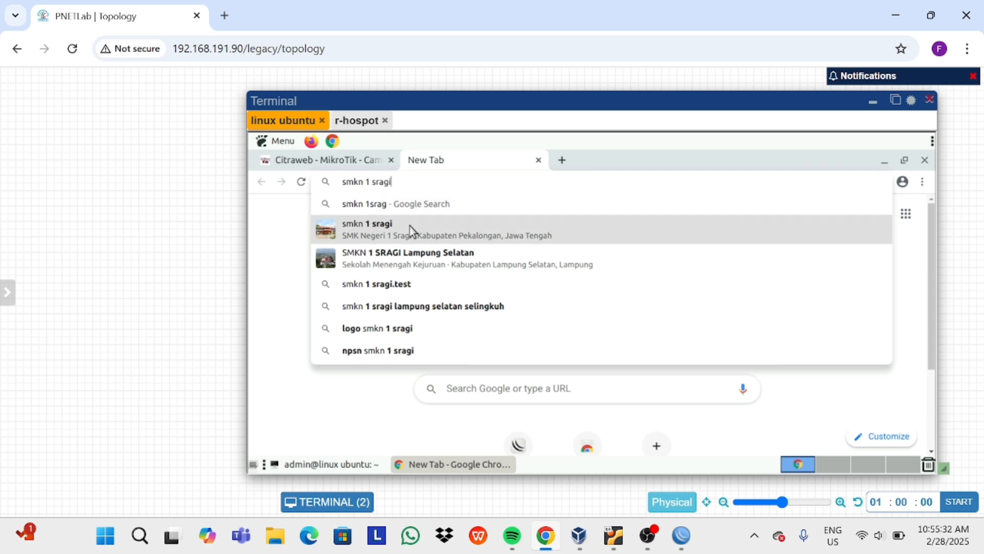
left_click(412, 230)
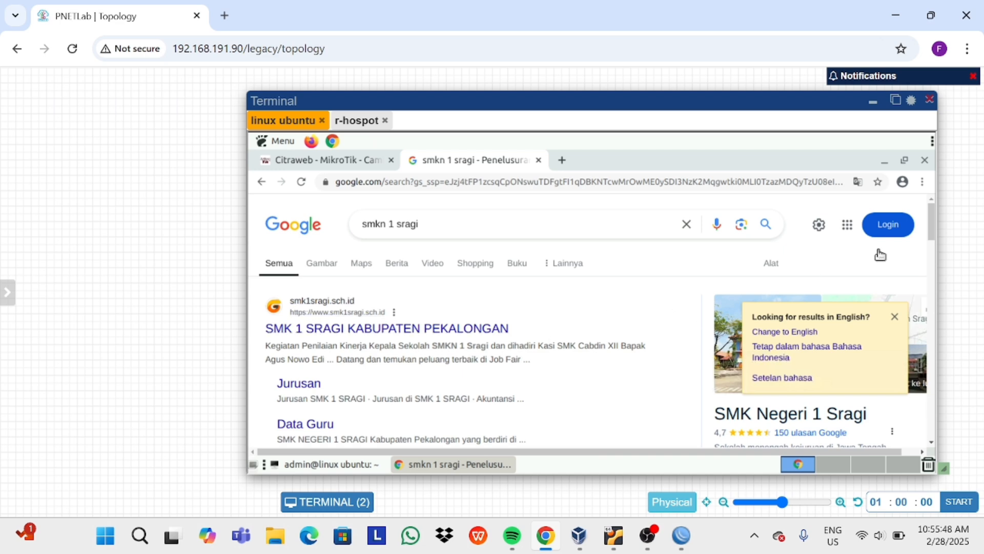
Ping 8.8.8.8 from the client terminal, stop it, and close the terminal overlay.
left_click(890, 161)
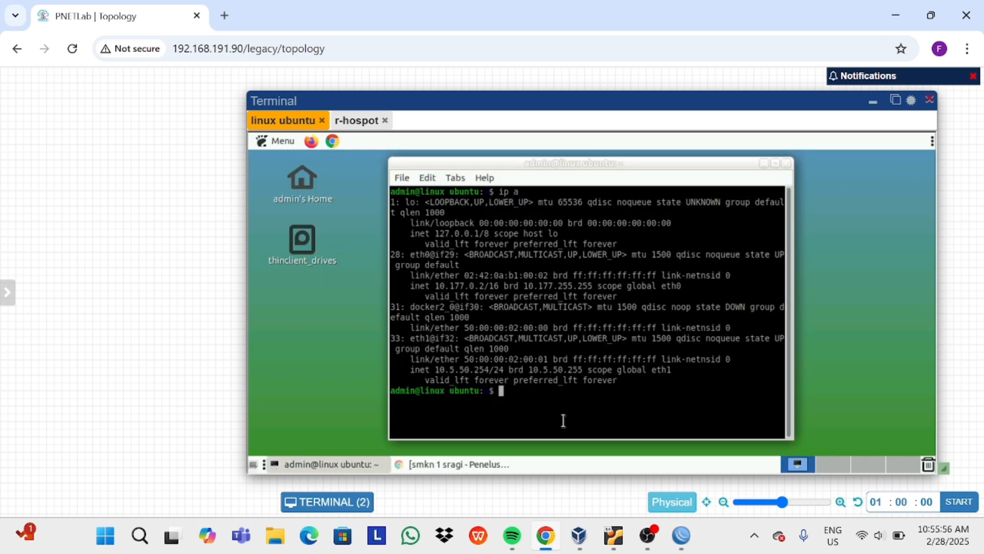
type("ping 8.8.8.8")
key("Return")
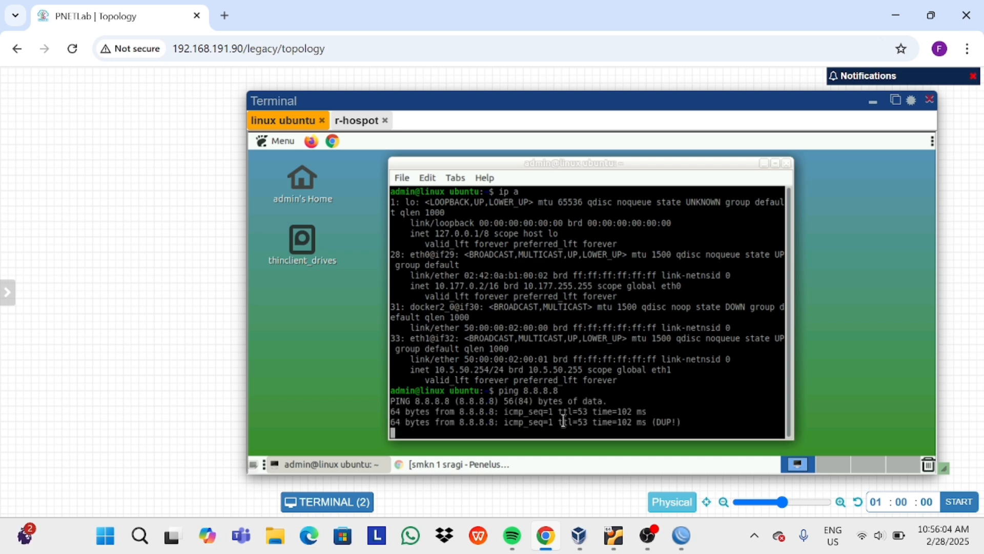
key("ctrl+c")
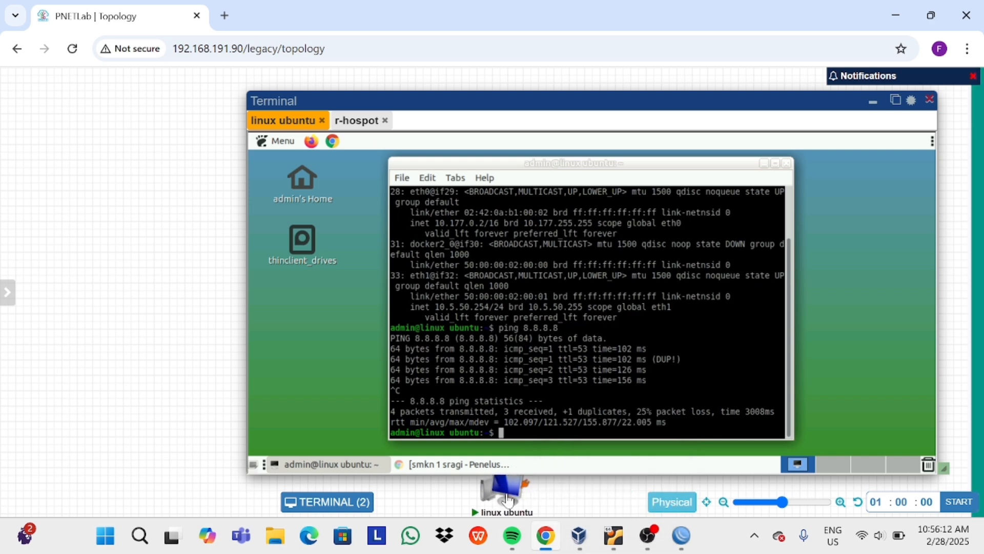
left_click(504, 495)
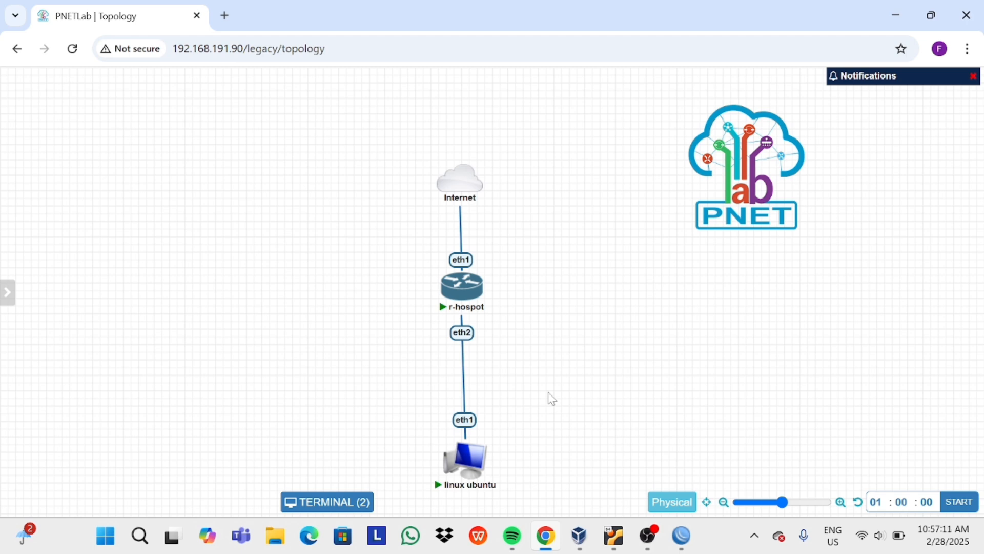
In WinBox's Hotspot Users list, add a new user with its name and password.
mouse_move(681, 535)
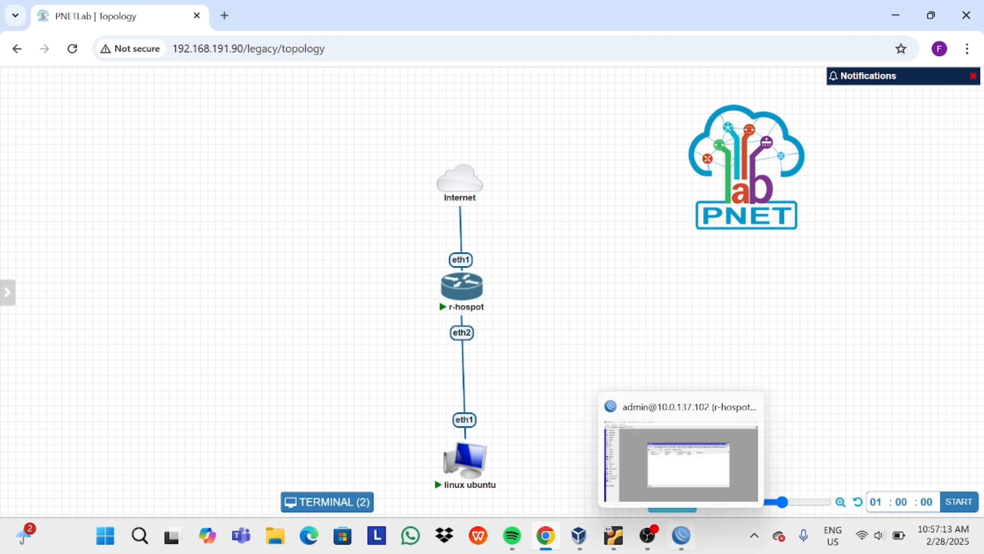
left_click(670, 470)
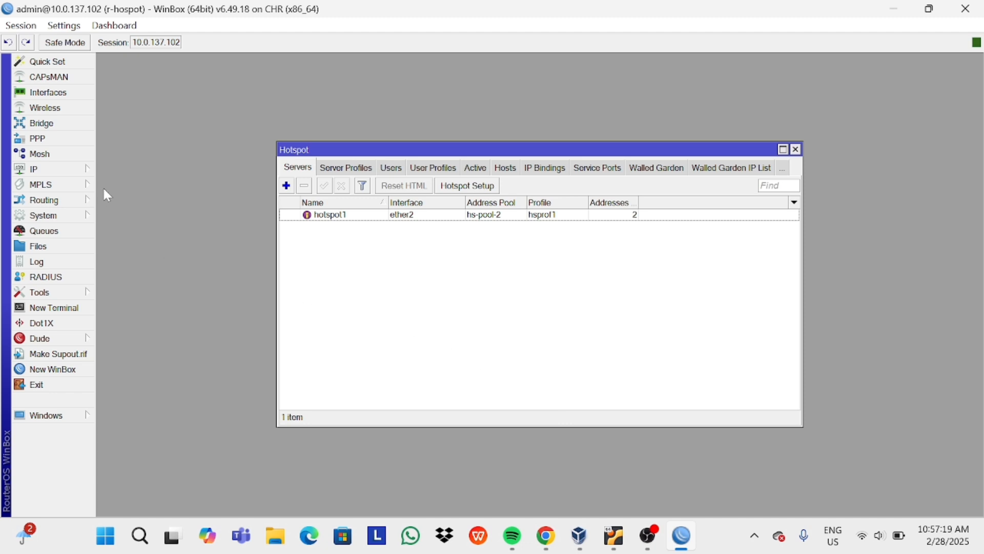
left_click(387, 172)
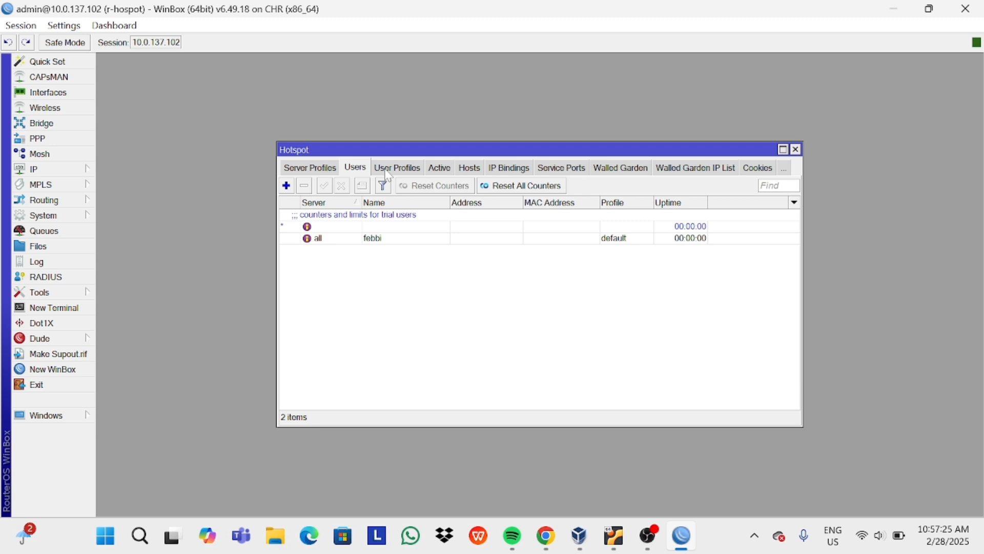
left_click(287, 188)
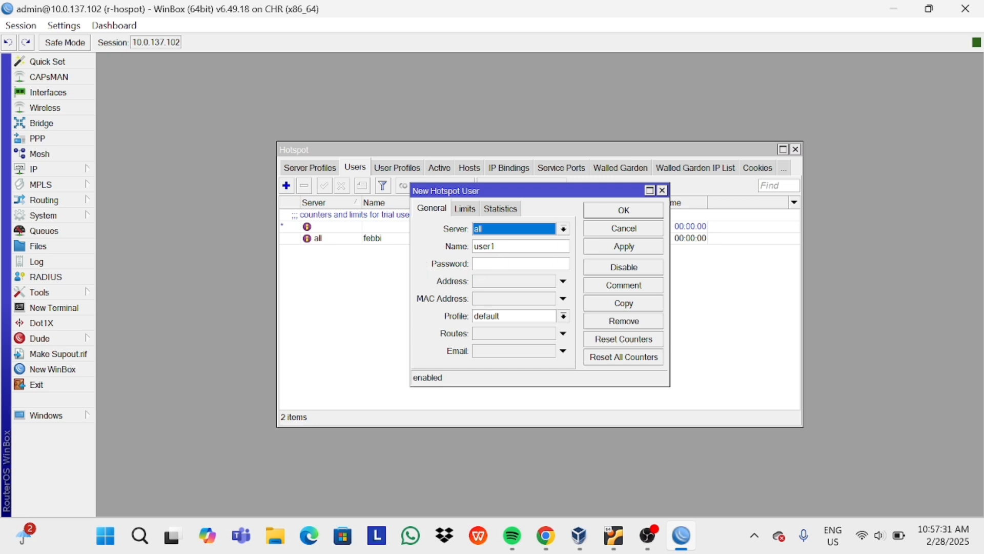
left_click(495, 246)
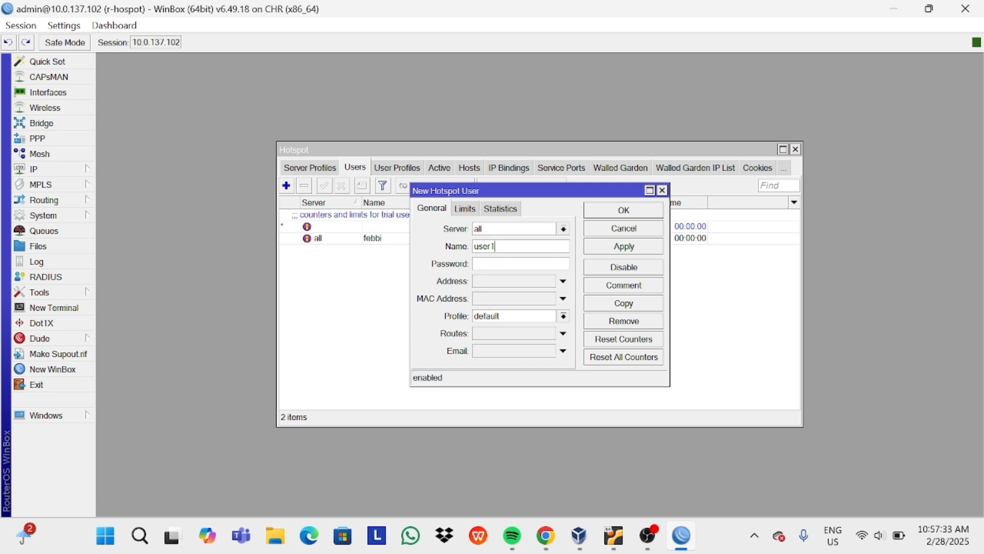
key("BackSpace")
key("BackSpace")
key("BackSpace")
key("BackSpace")
key("BackSpace")
type("safara***")
Set the new user's server to all, save it, and return to PNETLab.
left_click(564, 229)
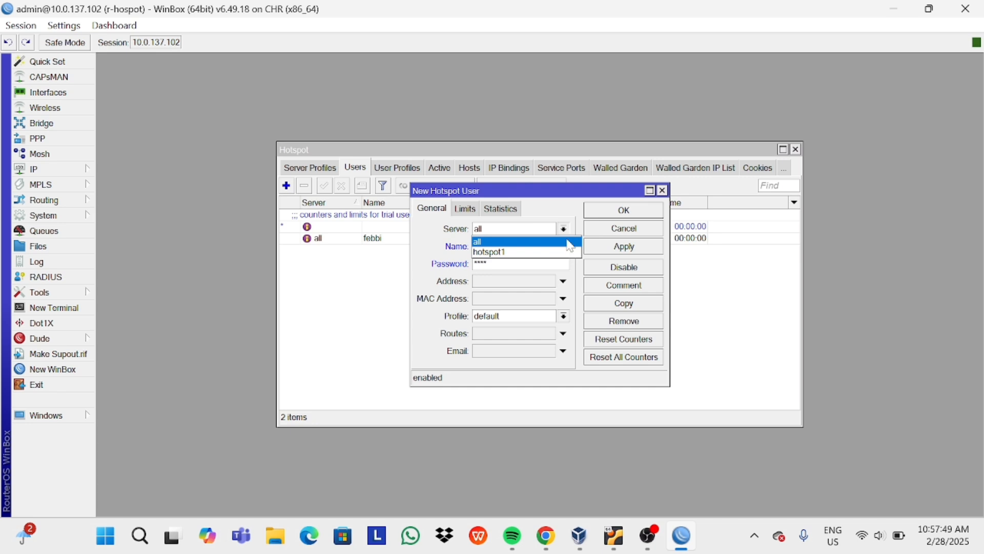
left_click(570, 245)
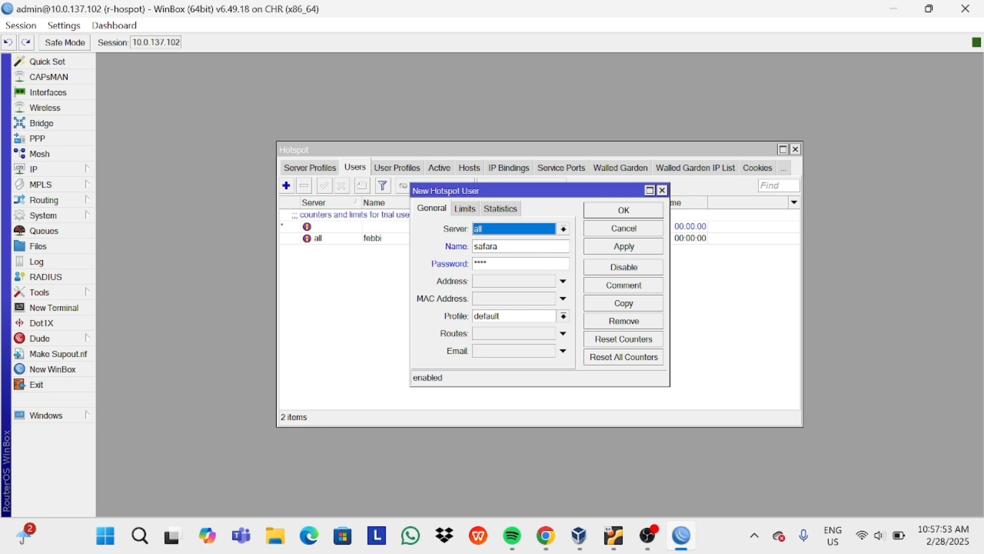
left_click(605, 248)
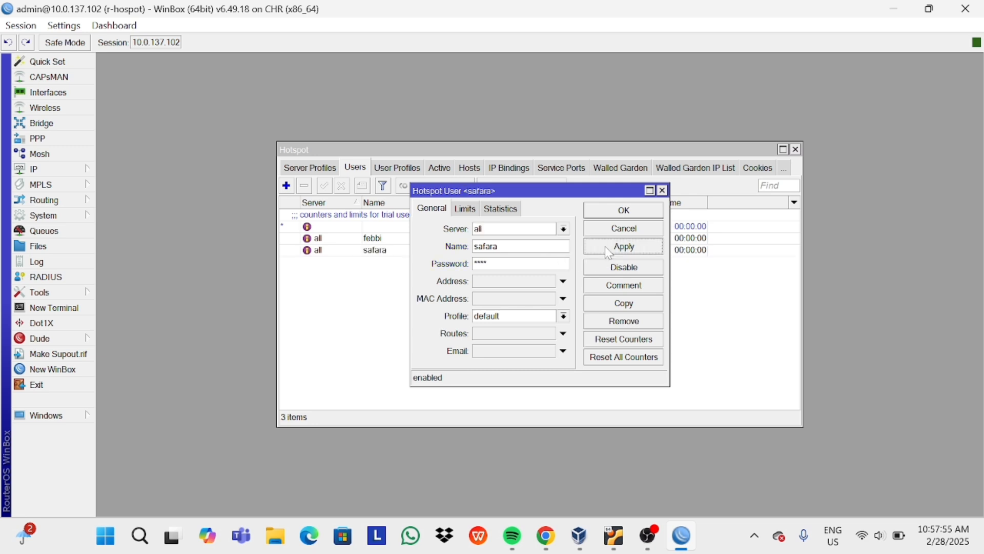
left_click(607, 214)
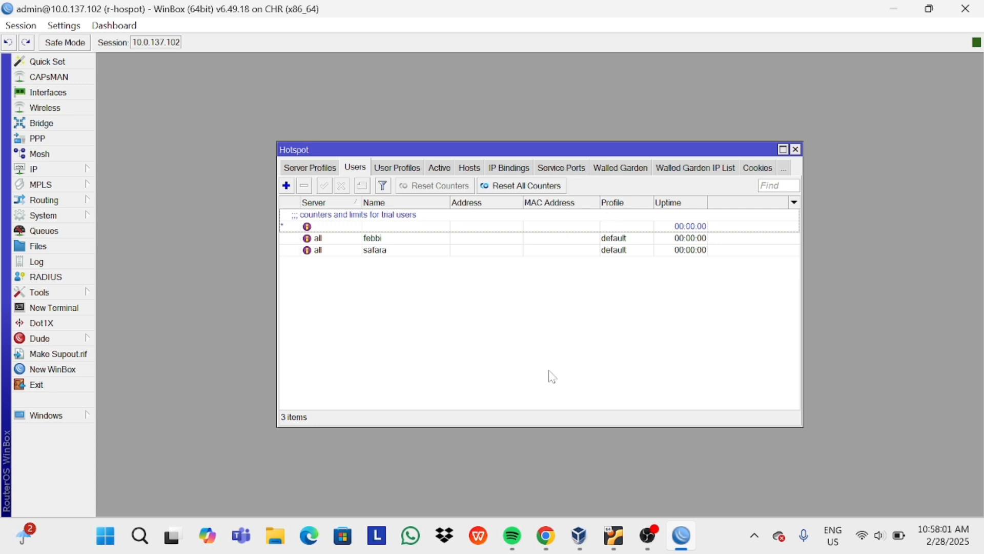
mouse_move(551, 515)
left_click(554, 471)
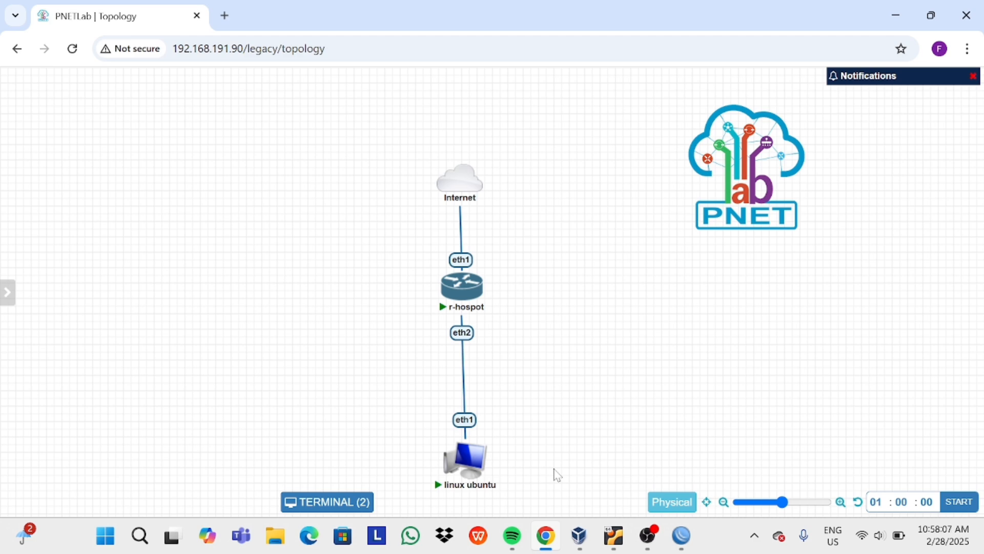
Load the hotspot status page at 10.5.50.1 and log the first user out.
left_click(470, 464)
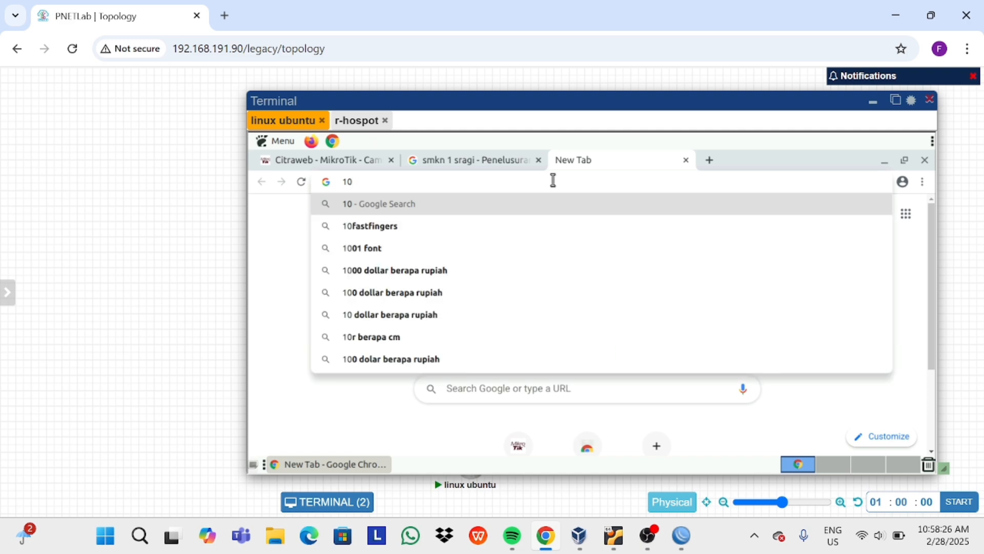
type(".")
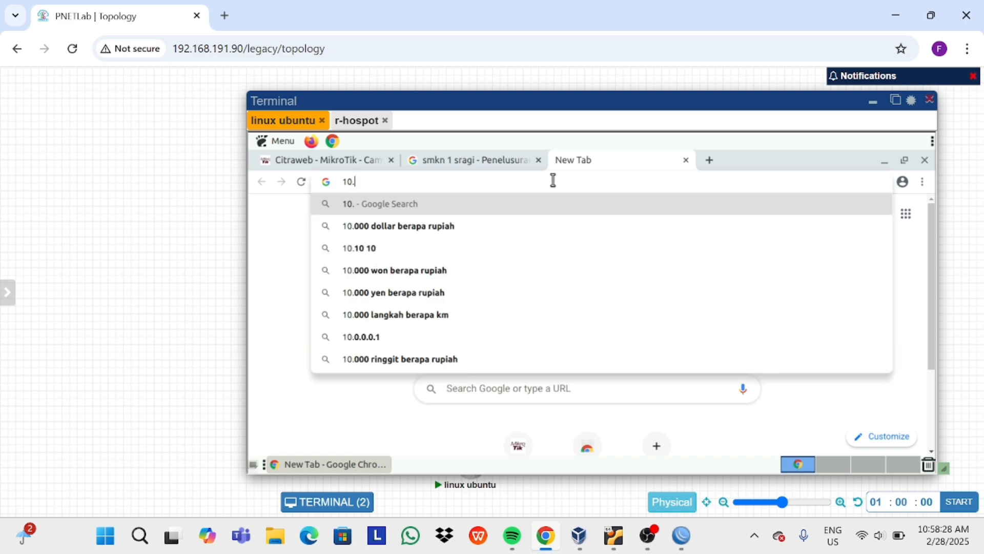
type("5.5.")
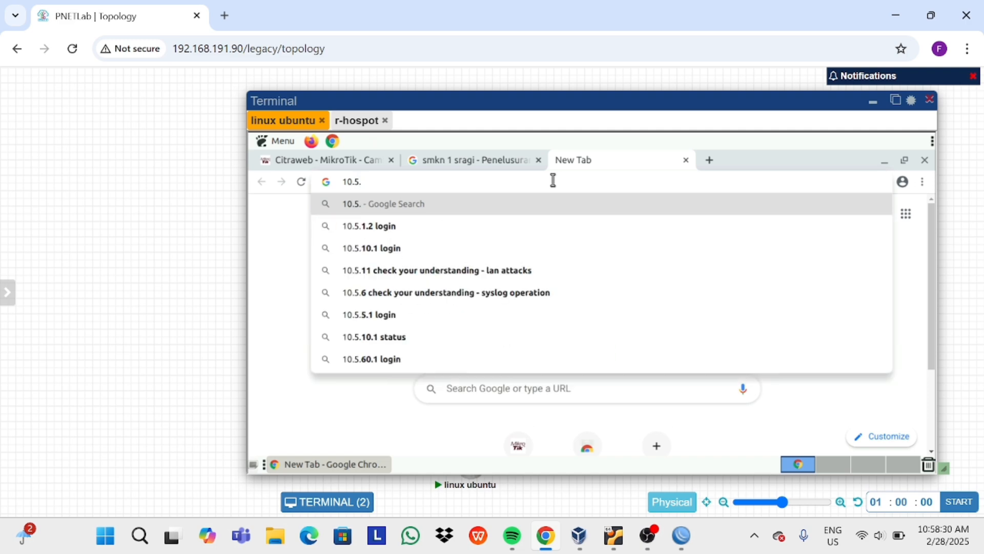
type("0.1/")
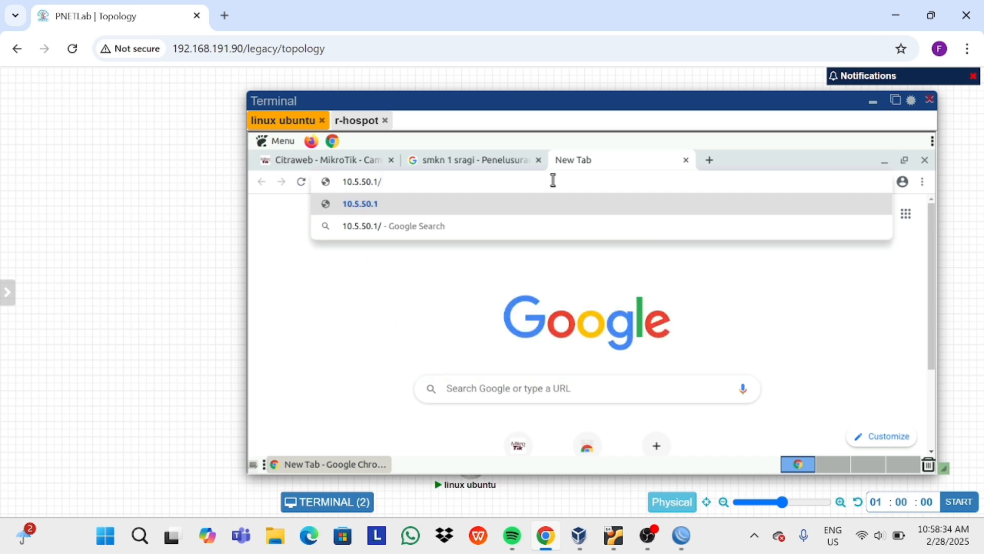
type("24")
key("Return")
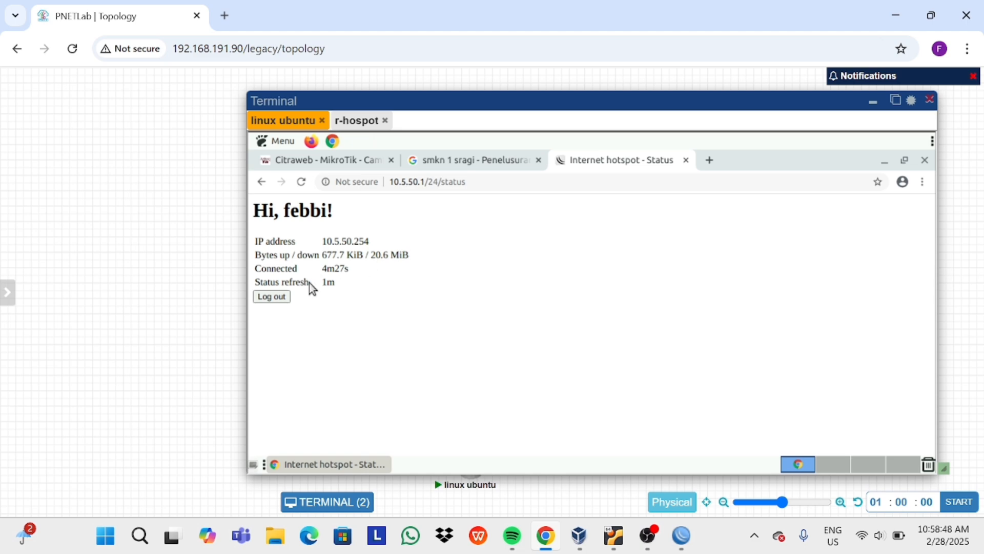
left_click(285, 296)
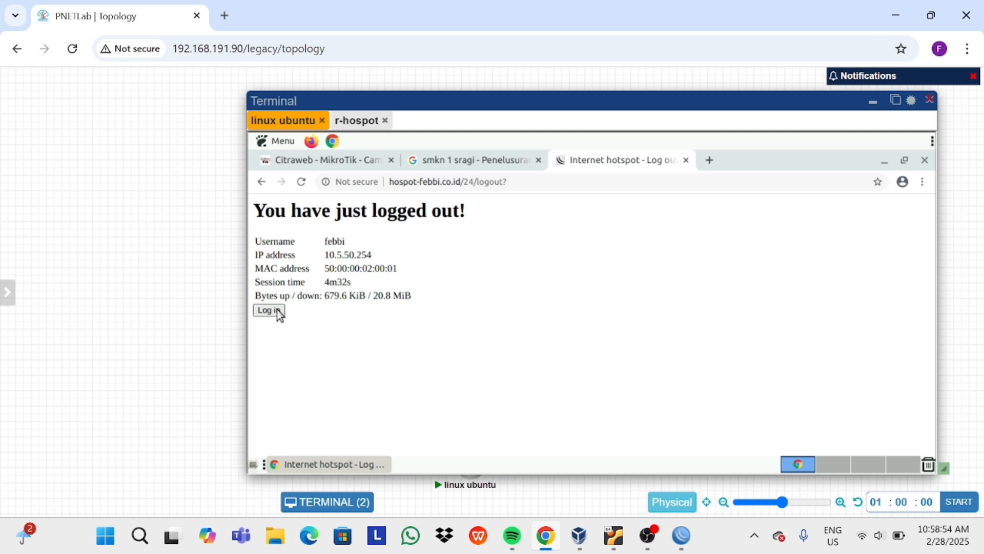
left_click(278, 311)
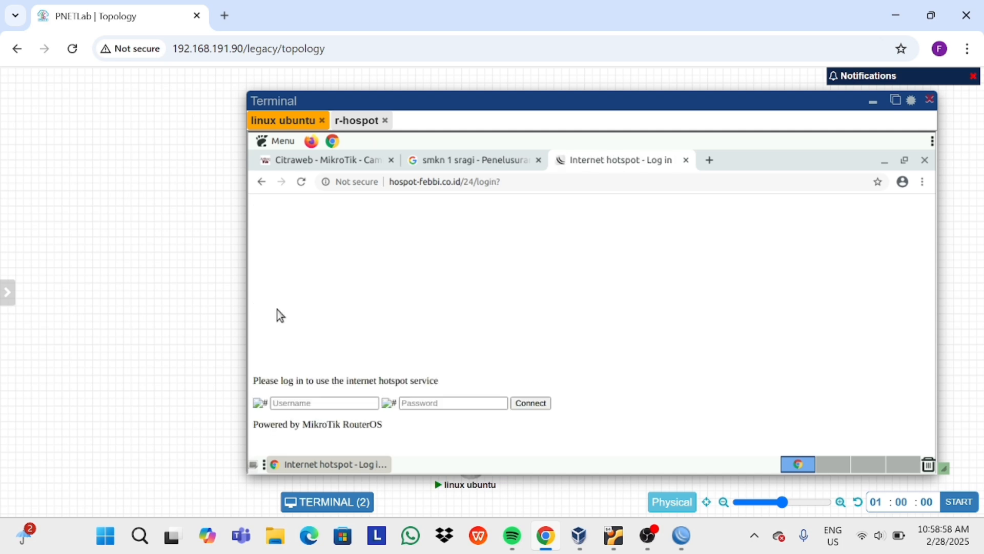
Sign in to the hotspot portal with the new user's username and password.
left_click(344, 402)
left_click(342, 403)
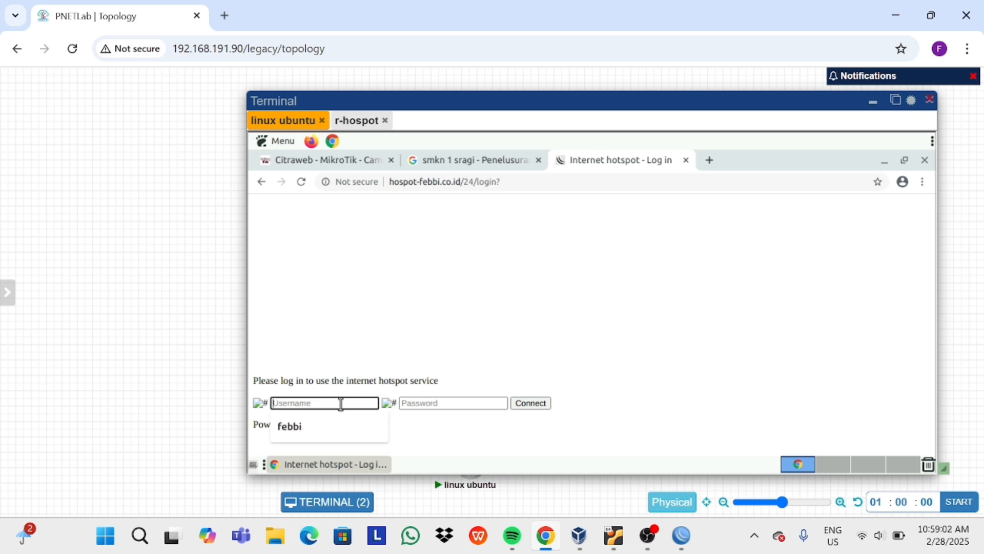
key("Tab")
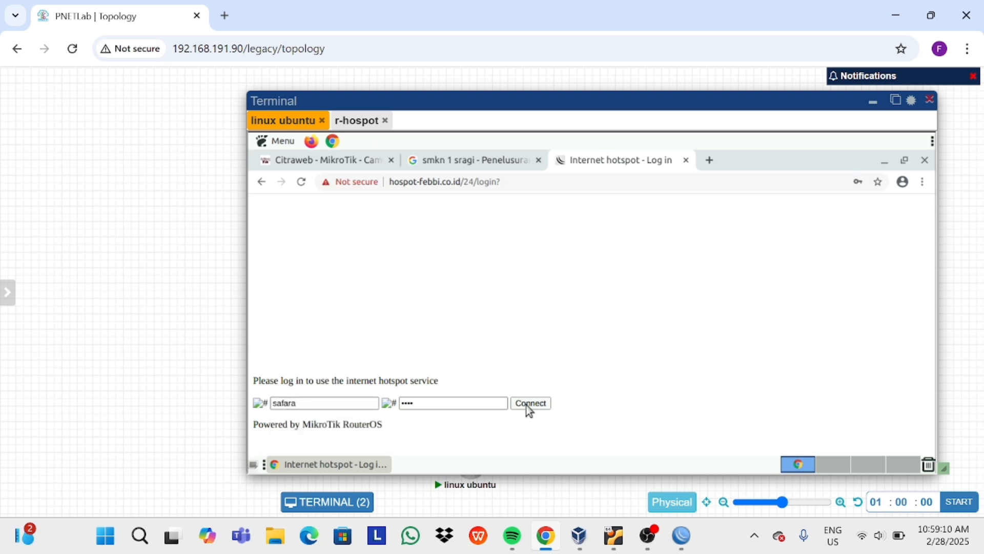
left_click(527, 405)
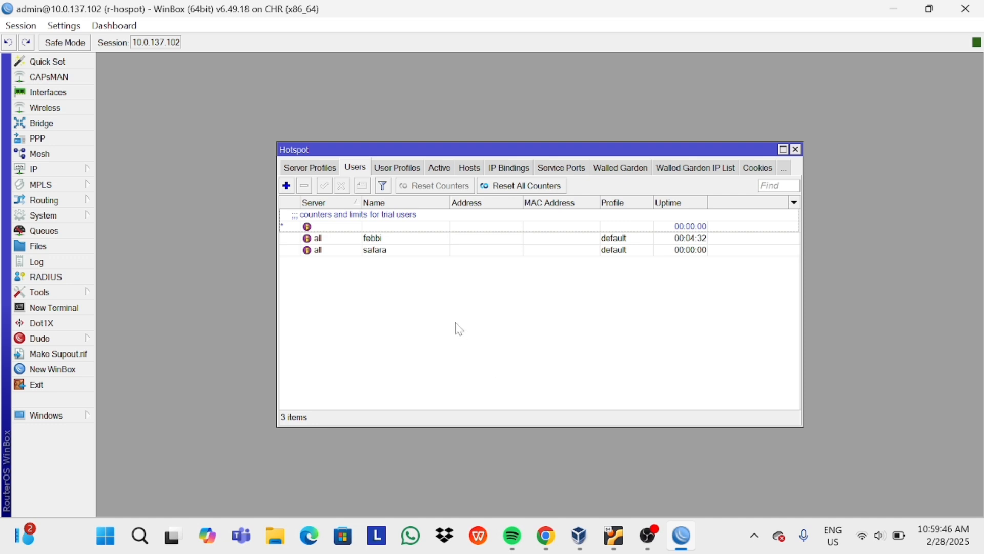
Uncheck Cookie login on the hsprof1 server profile, leaving HTTP CHAP, and apply.
left_click(328, 171)
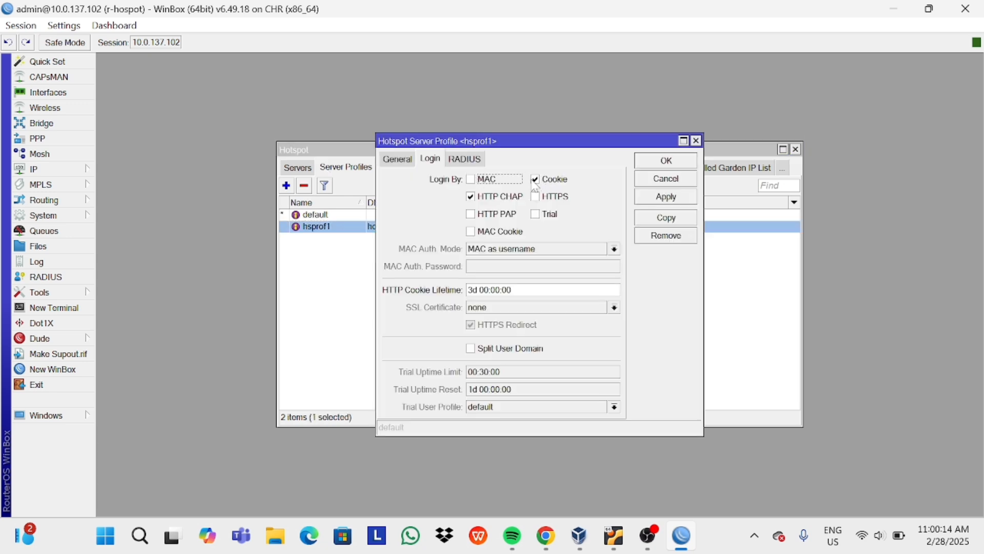
left_click(535, 180)
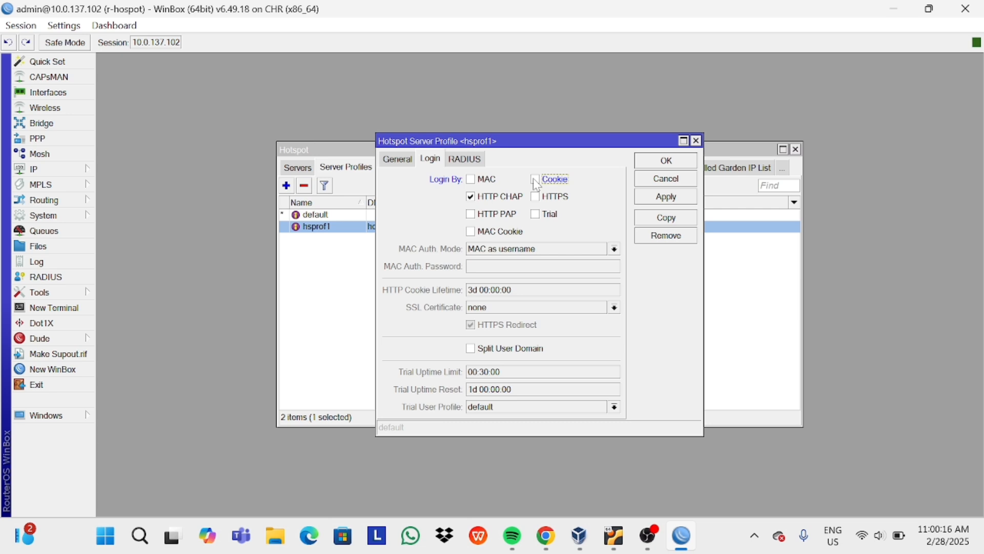
left_click(657, 194)
left_click(663, 162)
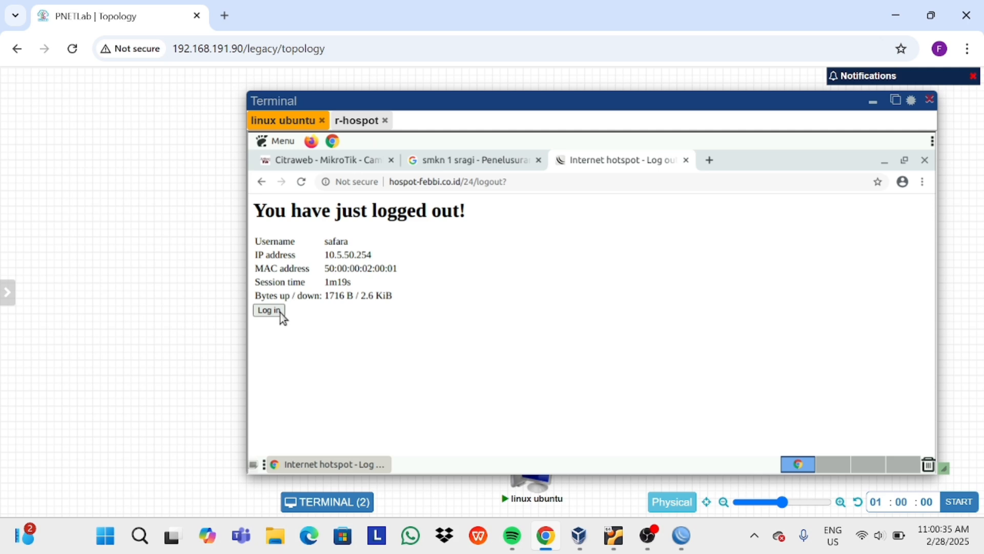
Log back in to the hotspot portal with the first user's username and password.
left_click(281, 313)
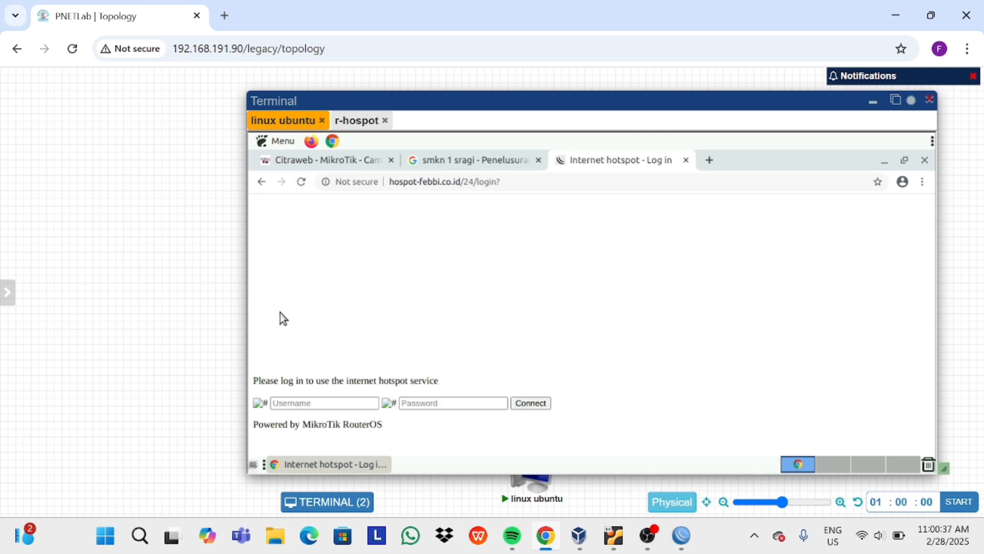
left_click(293, 404)
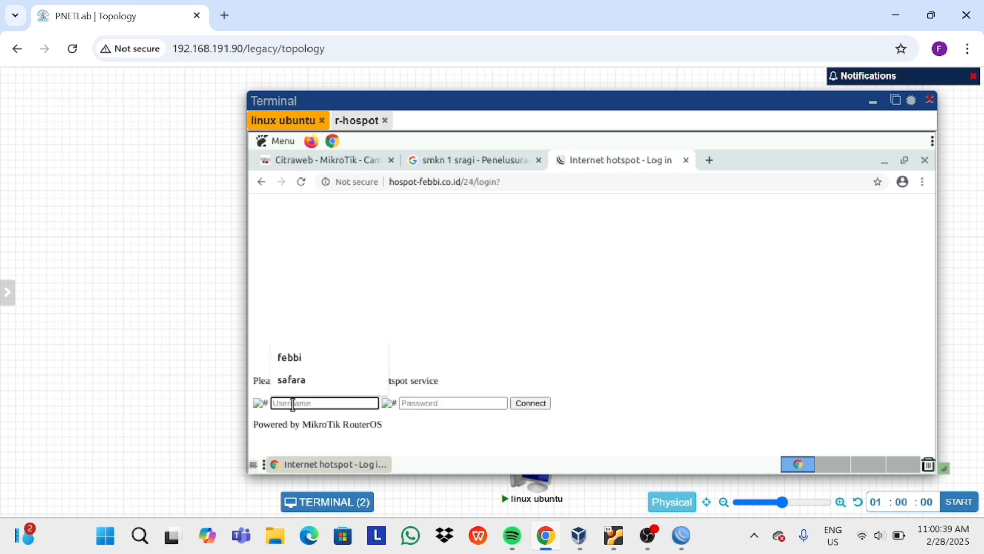
type("febbi")
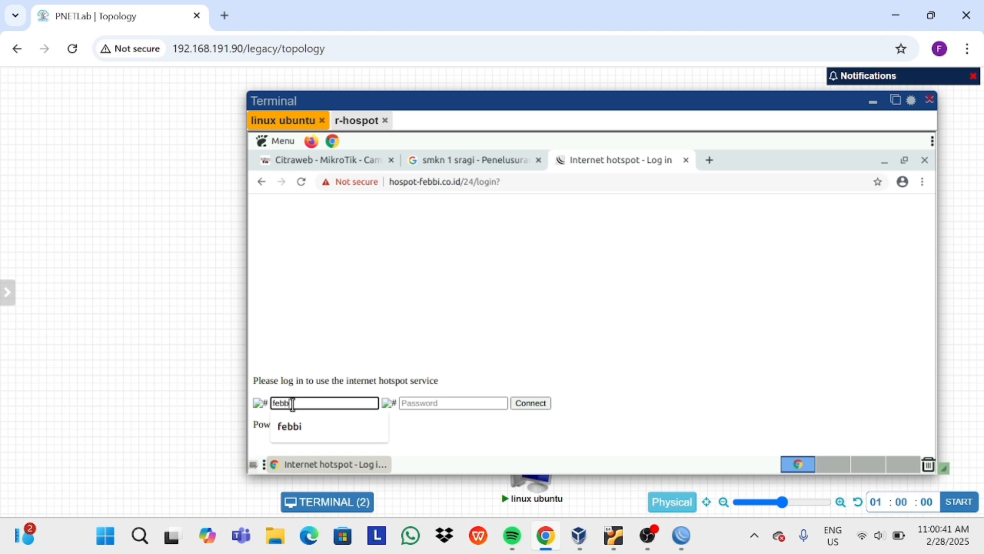
left_click(413, 404)
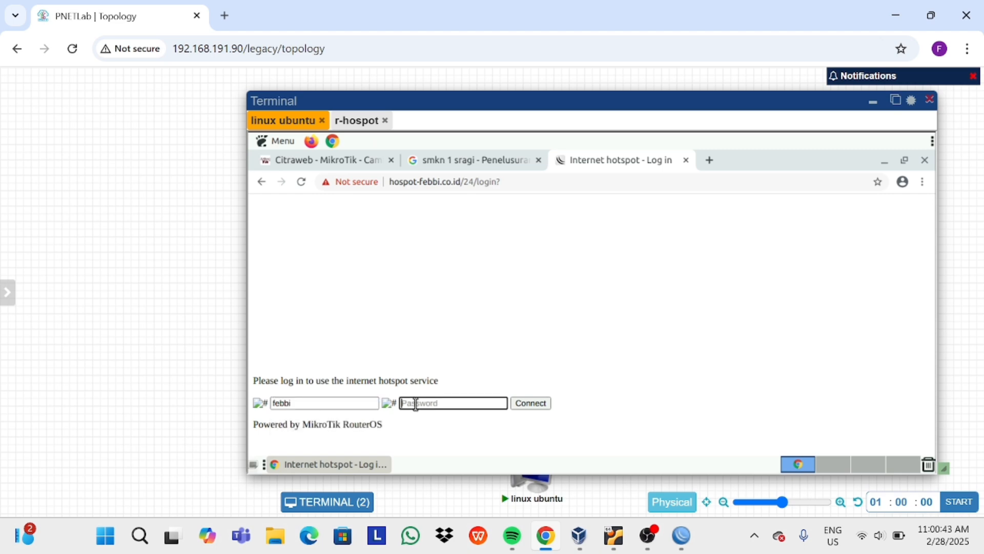
type("1234")
left_click(521, 406)
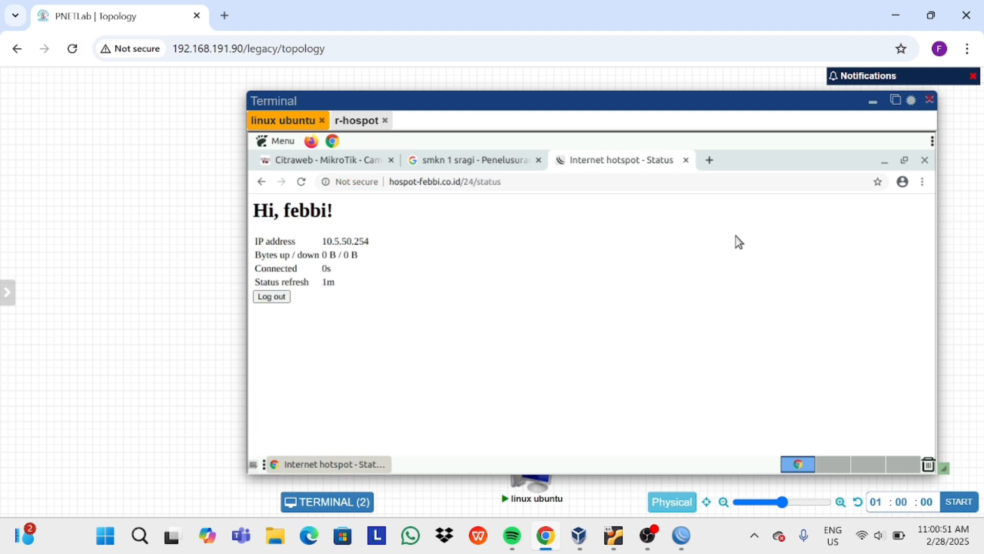
From the Ubuntu client's LXTerminal, ping 8.8.8.8 and stop it once replies come back.
left_click(884, 161)
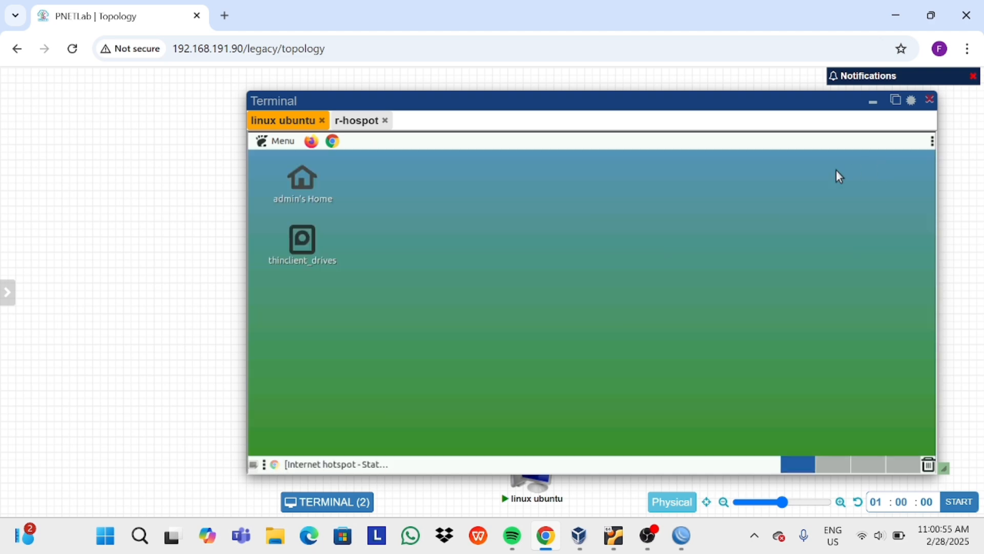
left_click(282, 145)
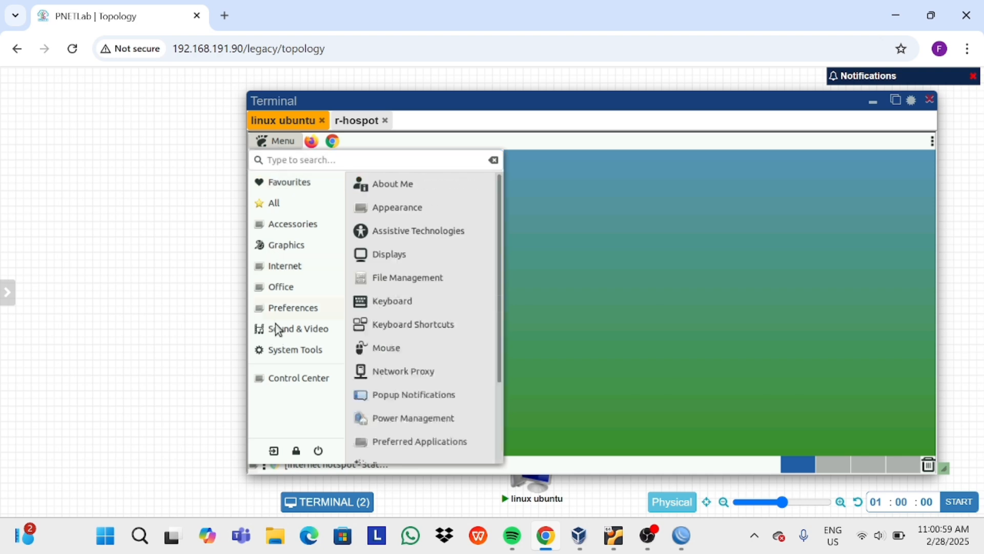
mouse_move(279, 351)
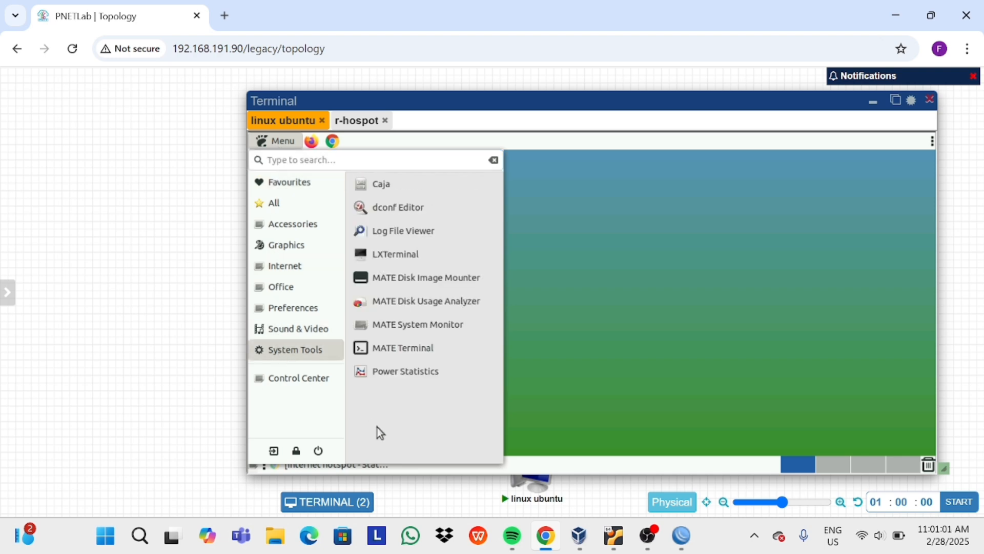
left_click(418, 255)
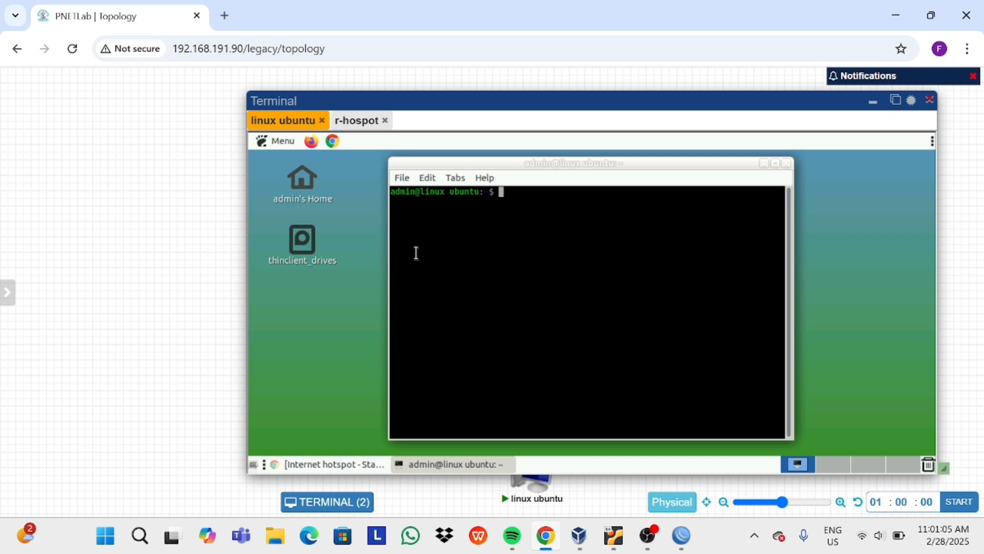
type("ping 8.8.8.8")
key("Return")
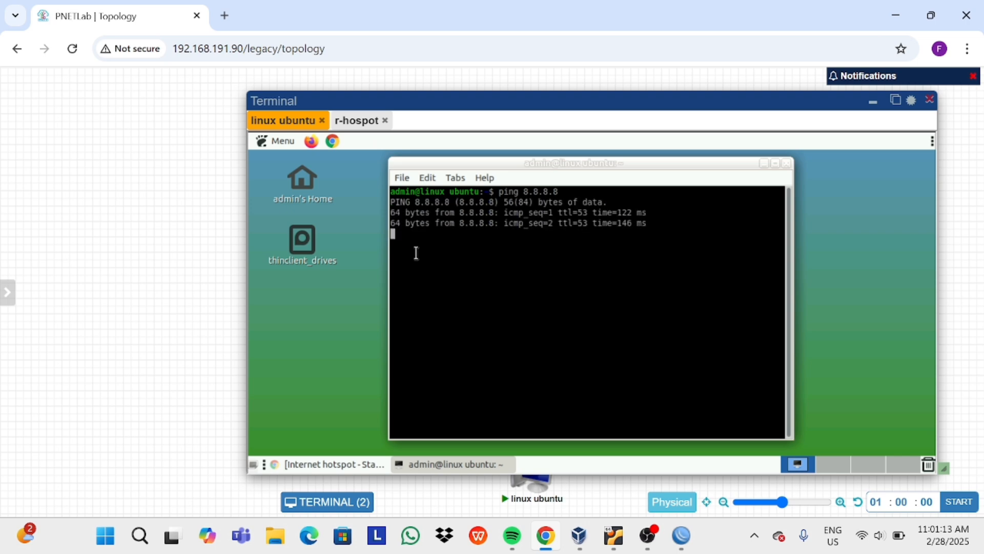
key("ctrl+c")
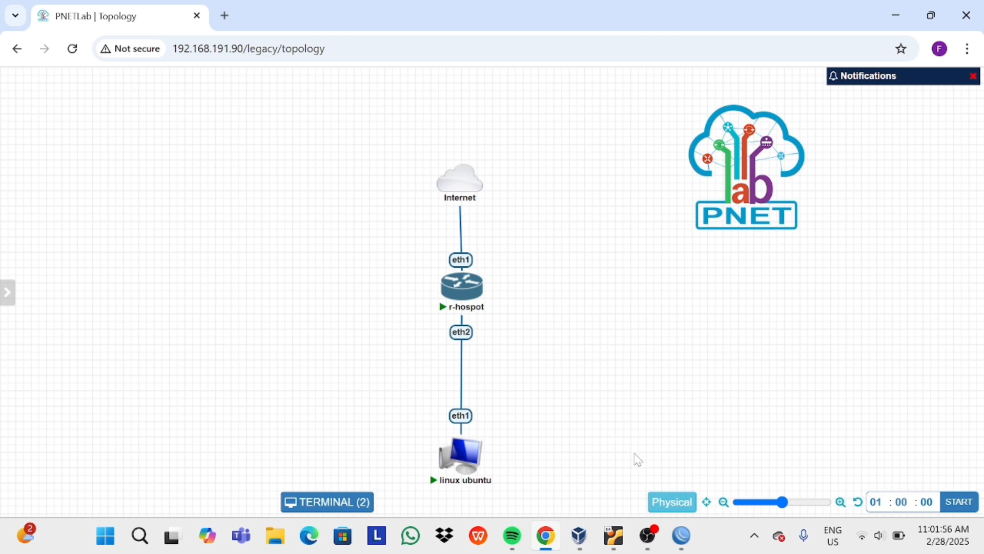
Fill in the new hotspot user profile with name hospot-512k and rate limit 512K.
mouse_move(682, 535)
left_click(683, 459)
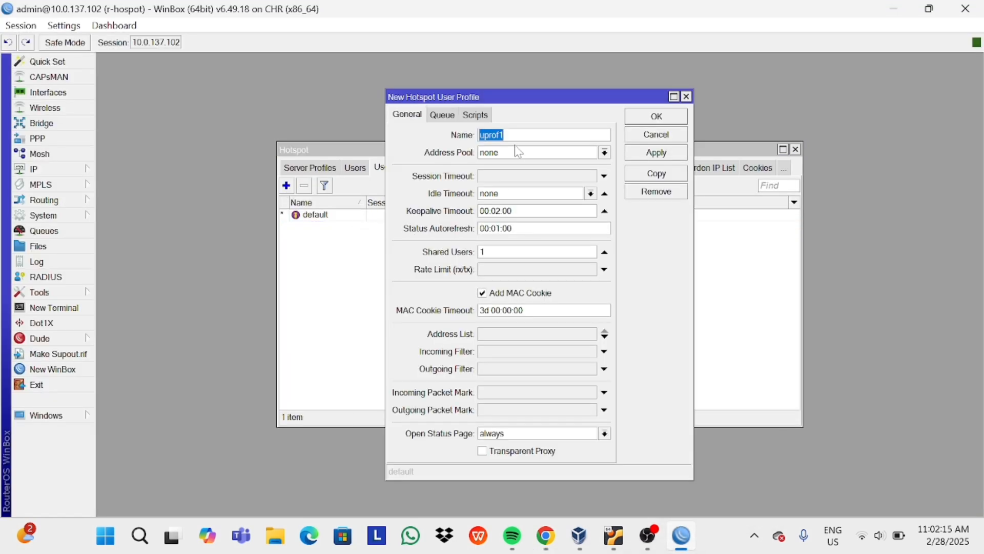
type("hospot-512k")
left_click(579, 270)
type("5")
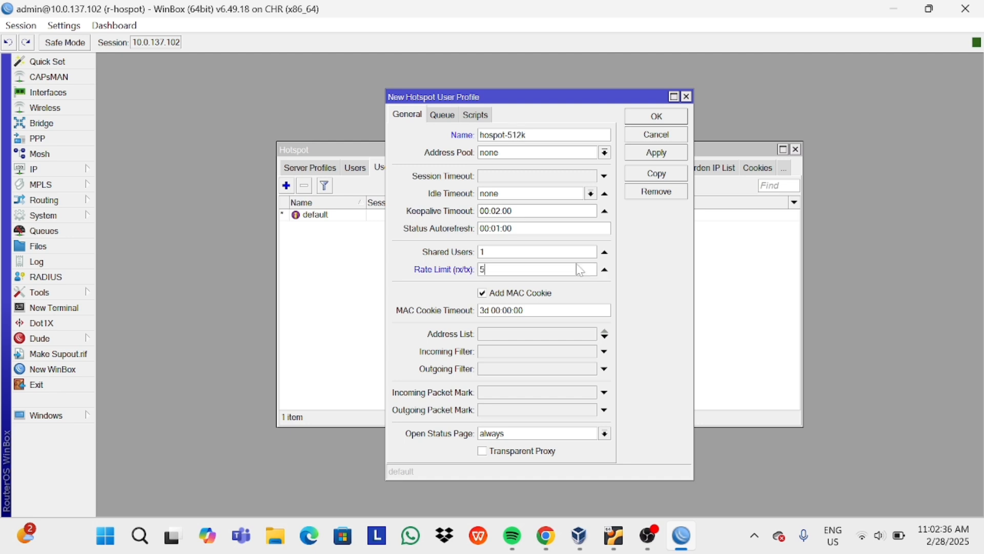
type("12")
key("Caps_Lock")
type("K")
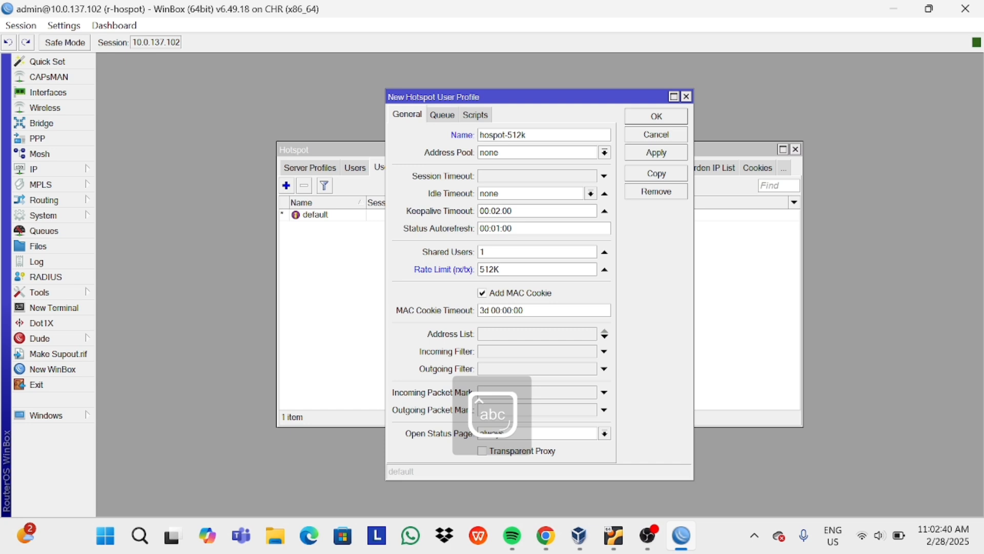
type("/")
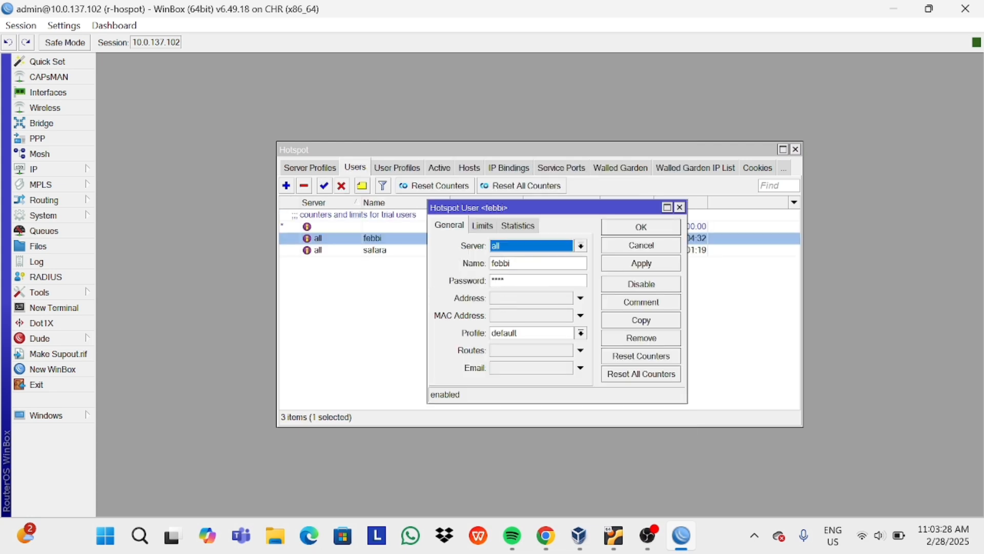
Select profile hospot-512k for user febbi, then apply and save the change.
left_click(482, 226)
left_click(528, 333)
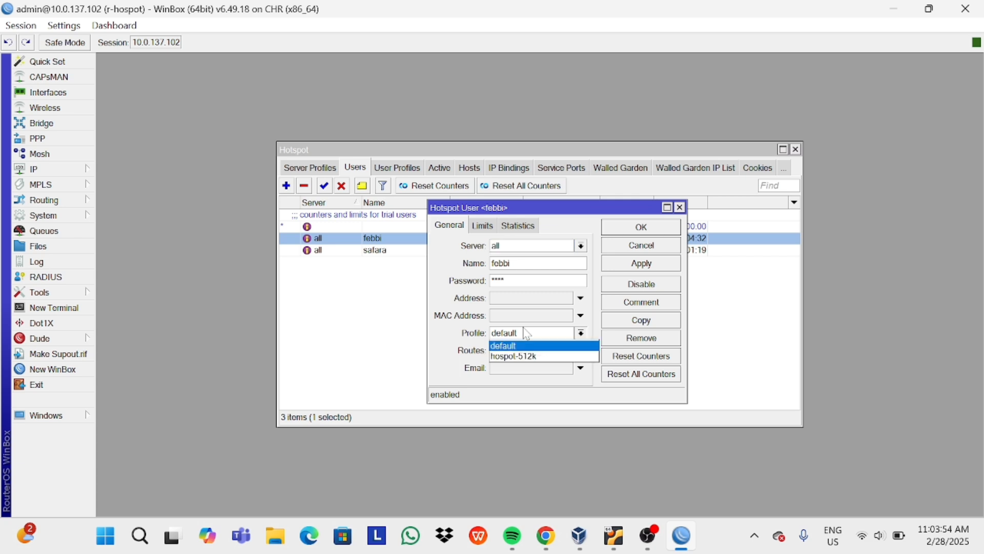
left_click(538, 368)
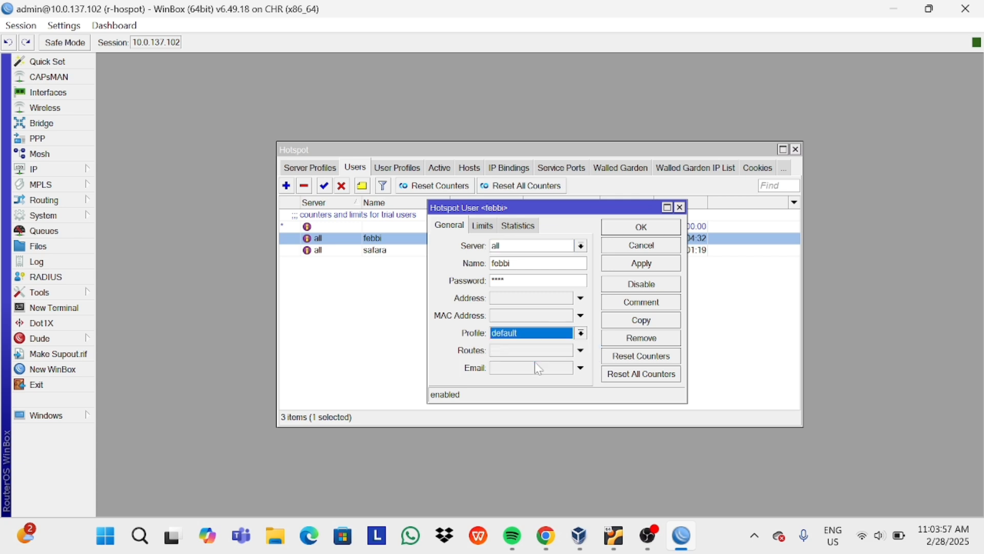
left_click(581, 334)
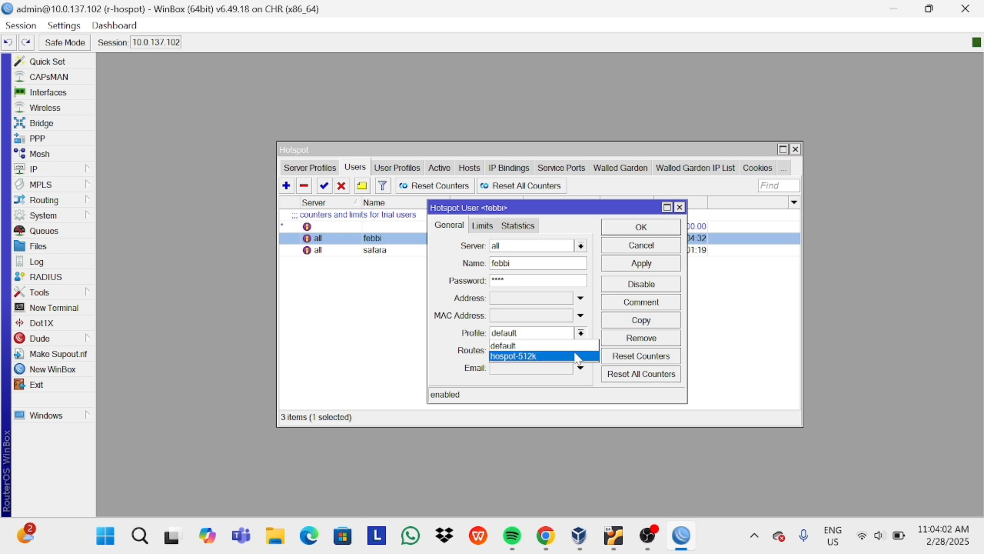
left_click(578, 357)
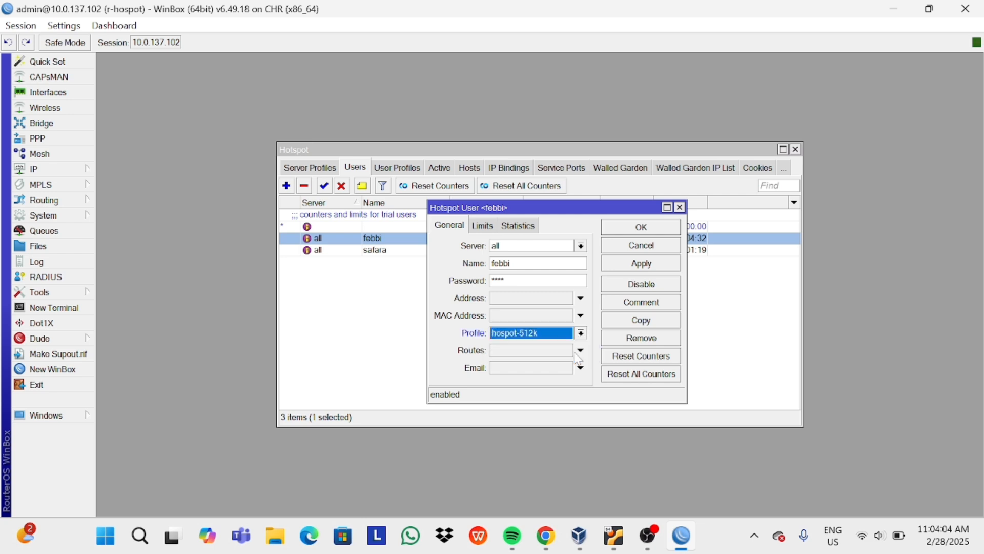
left_click(642, 262)
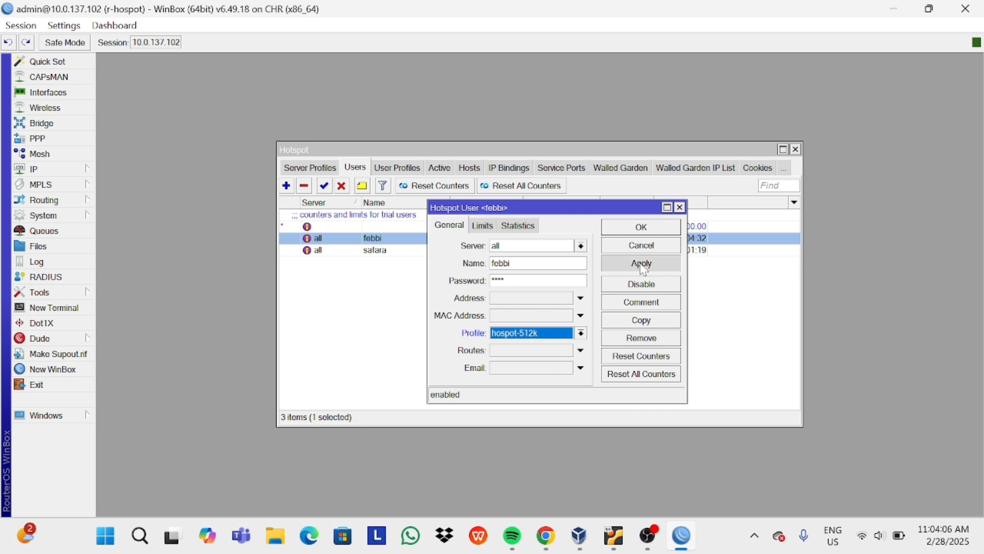
left_click(641, 230)
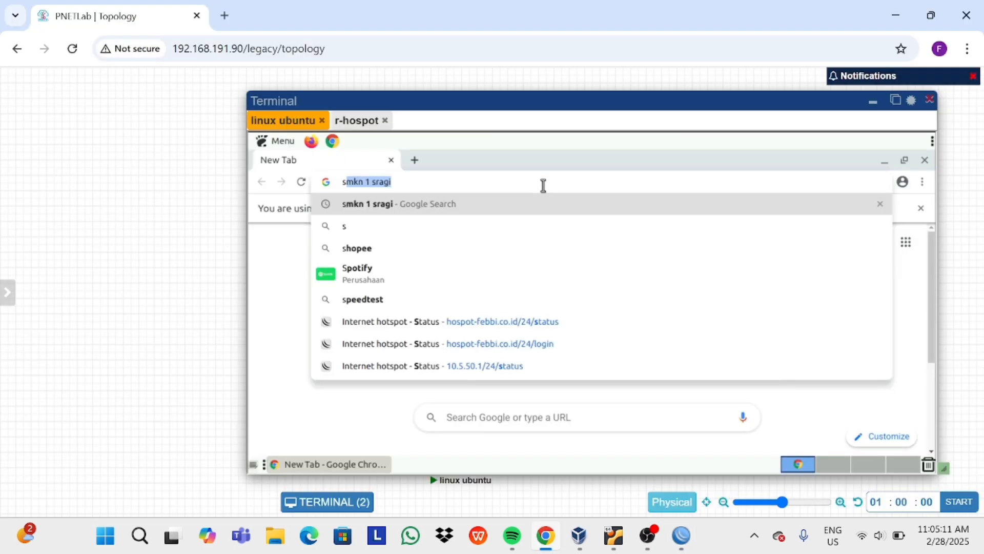
Search Google for speedtest on the client and run its internet speed test.
left_click(527, 300)
left_click(527, 300)
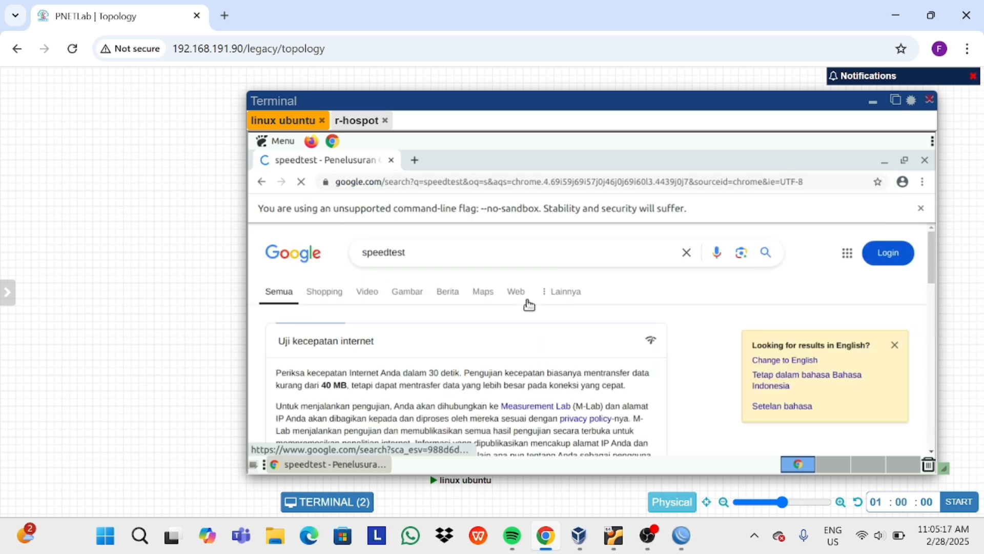
scroll(543, 333, "down", 1)
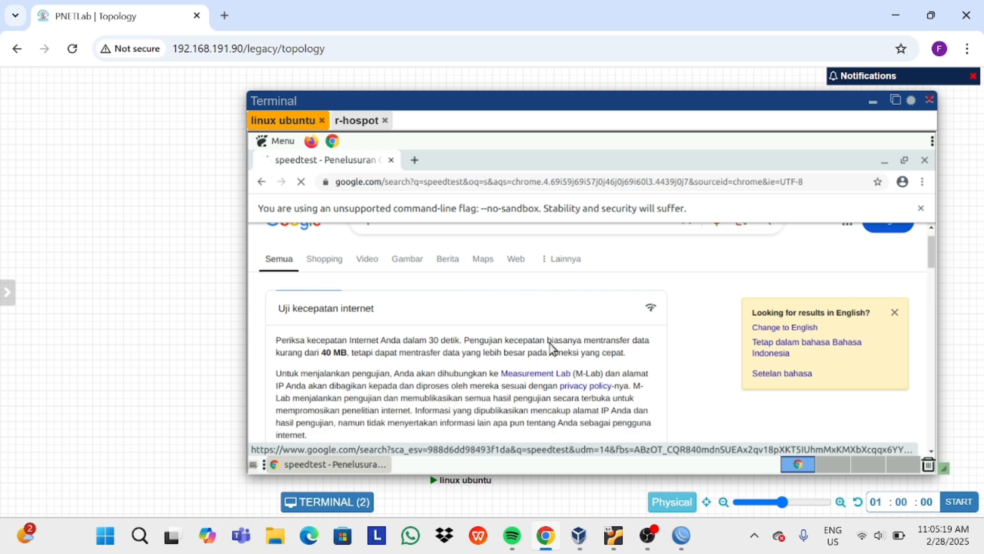
scroll(552, 349, "down", 3)
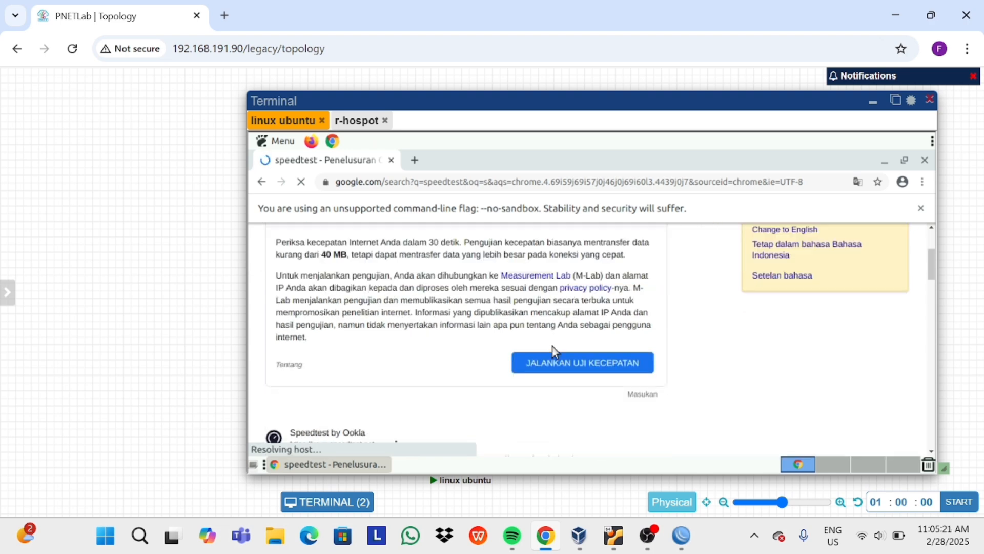
right_click(552, 345)
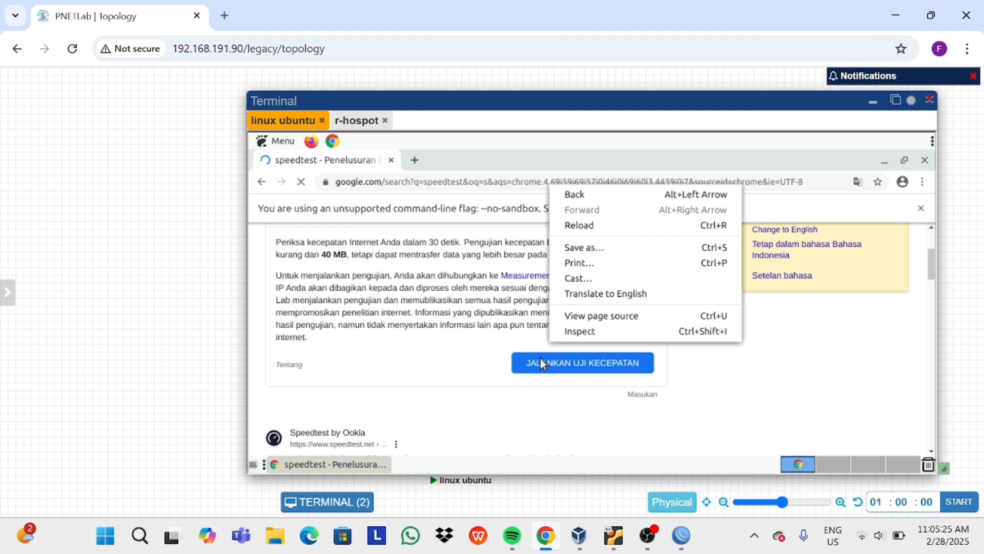
left_click(541, 358)
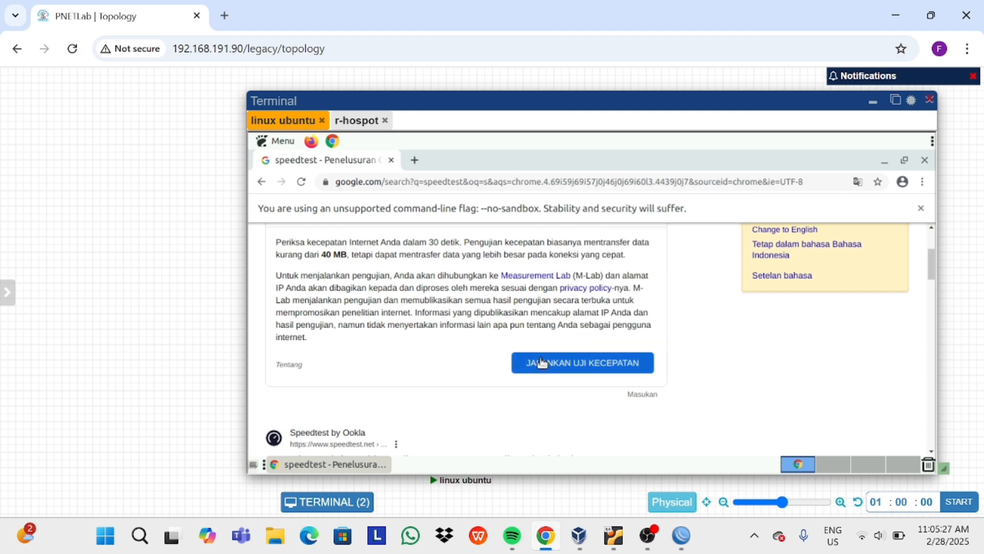
left_click(542, 363)
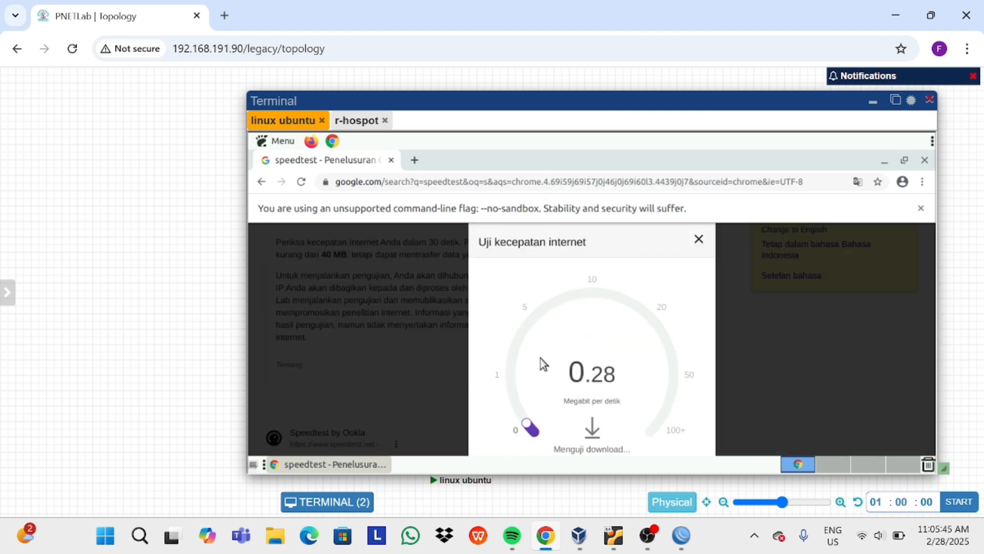